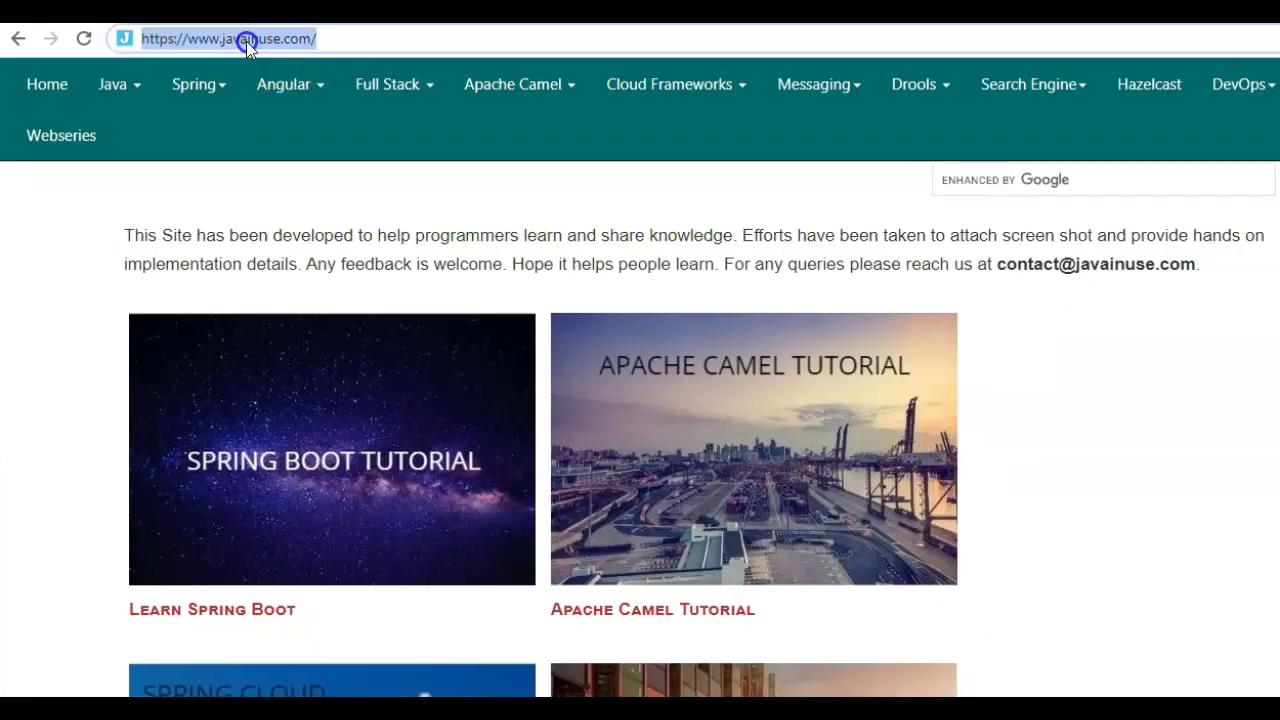
# - Go from Webseries to Spring Boot Security + JWT, then 'Understanding JWT Structure', highlighting 'Structure'
pyautogui.click(63, 140)
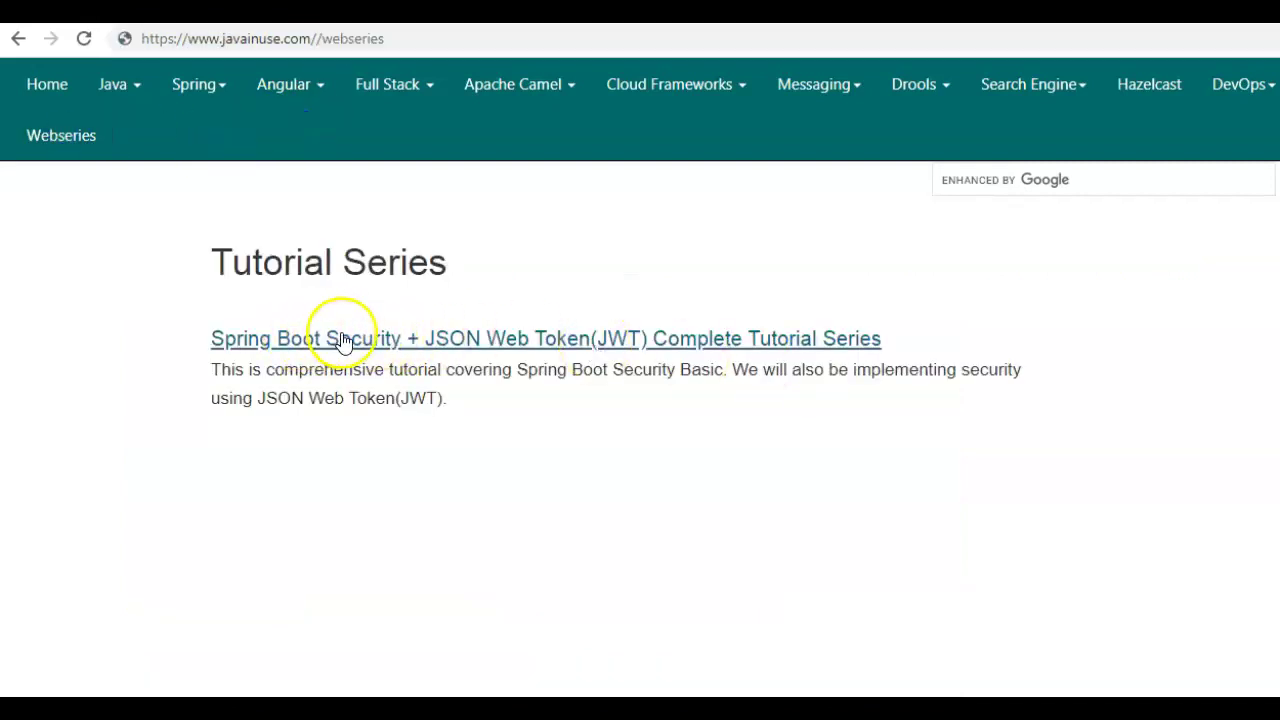
pyautogui.click(701, 353)
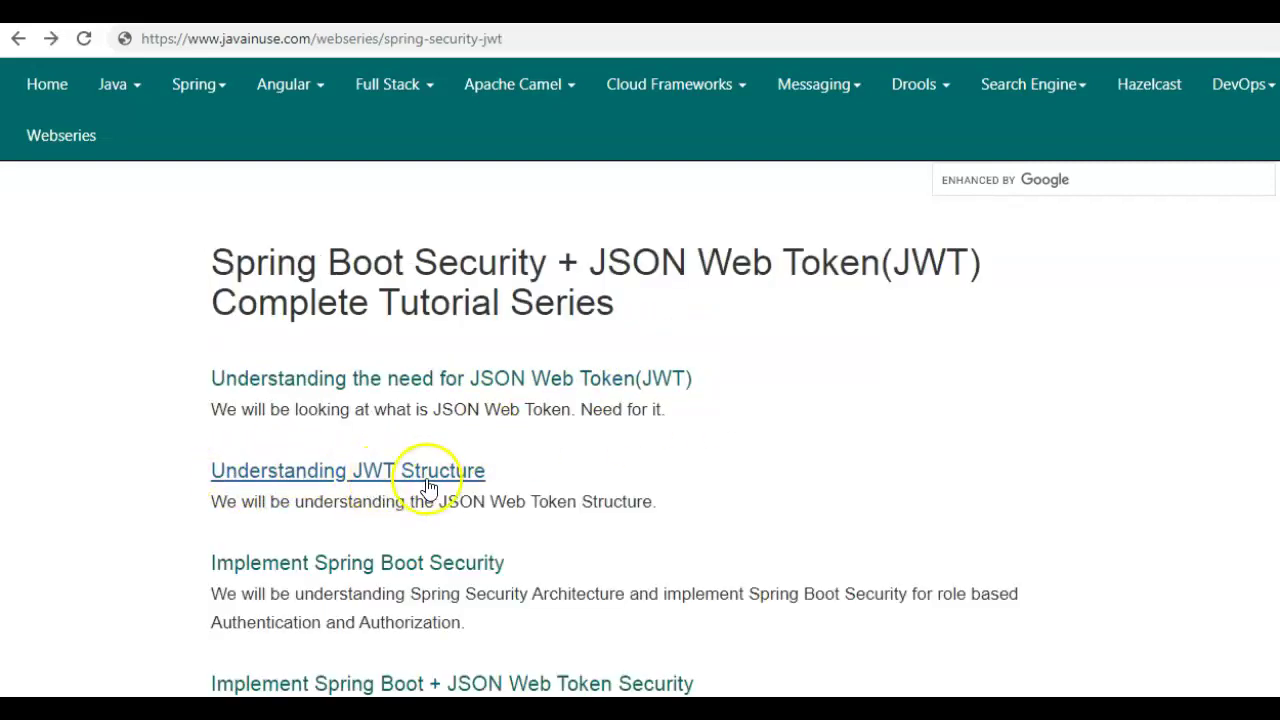
pyautogui.click(398, 476)
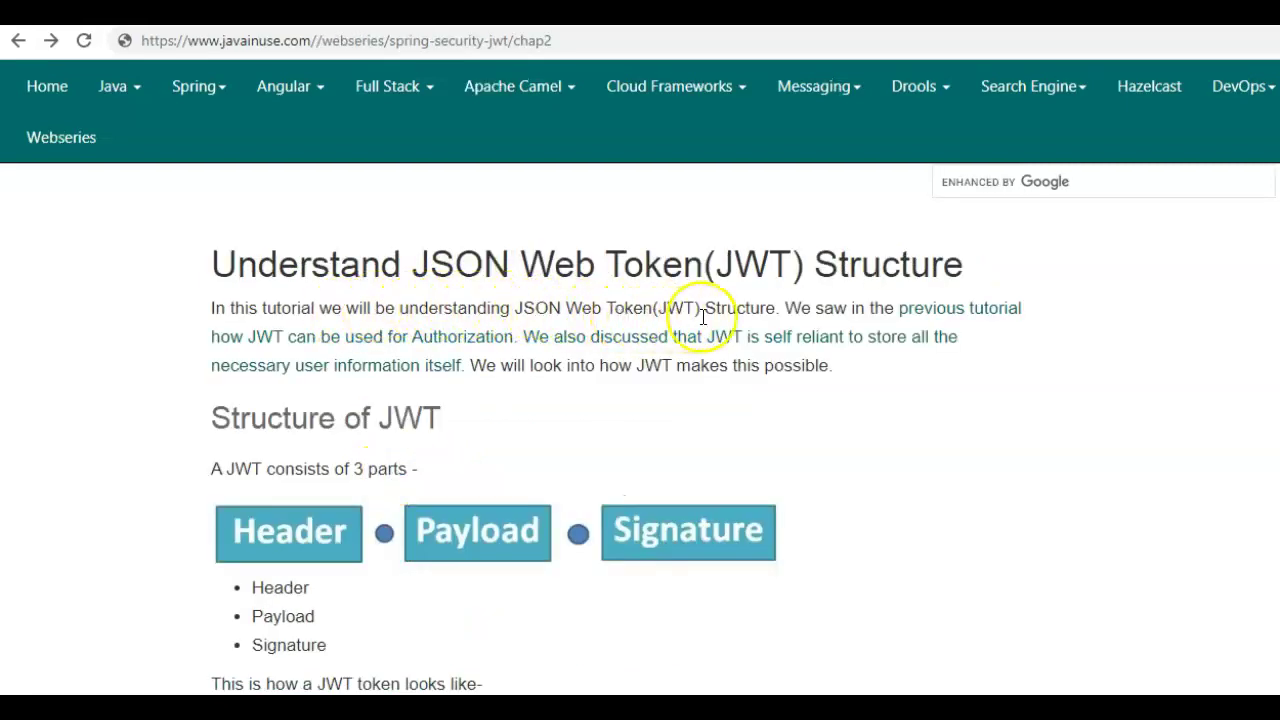
pyautogui.doubleClick(752, 309)
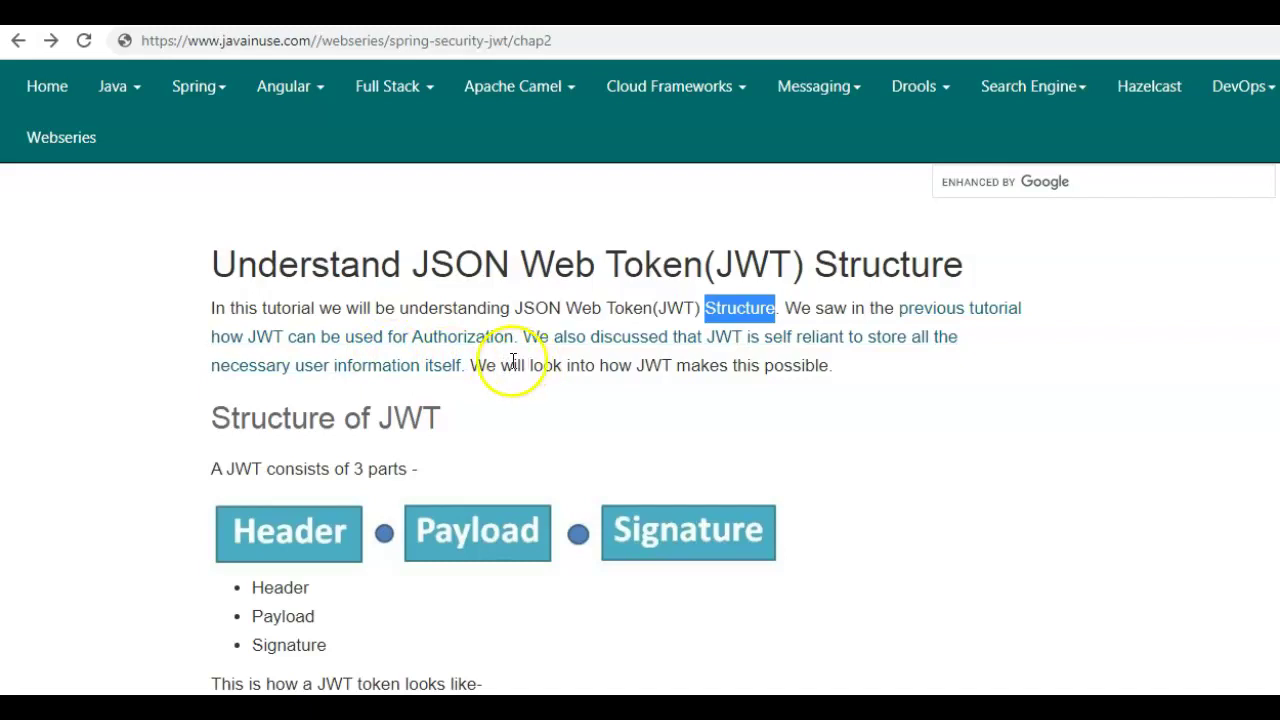
# - Highlight and clear the intro paragraph, then scroll down to the sample JWT token image
pyautogui.tripleClick(689, 365)
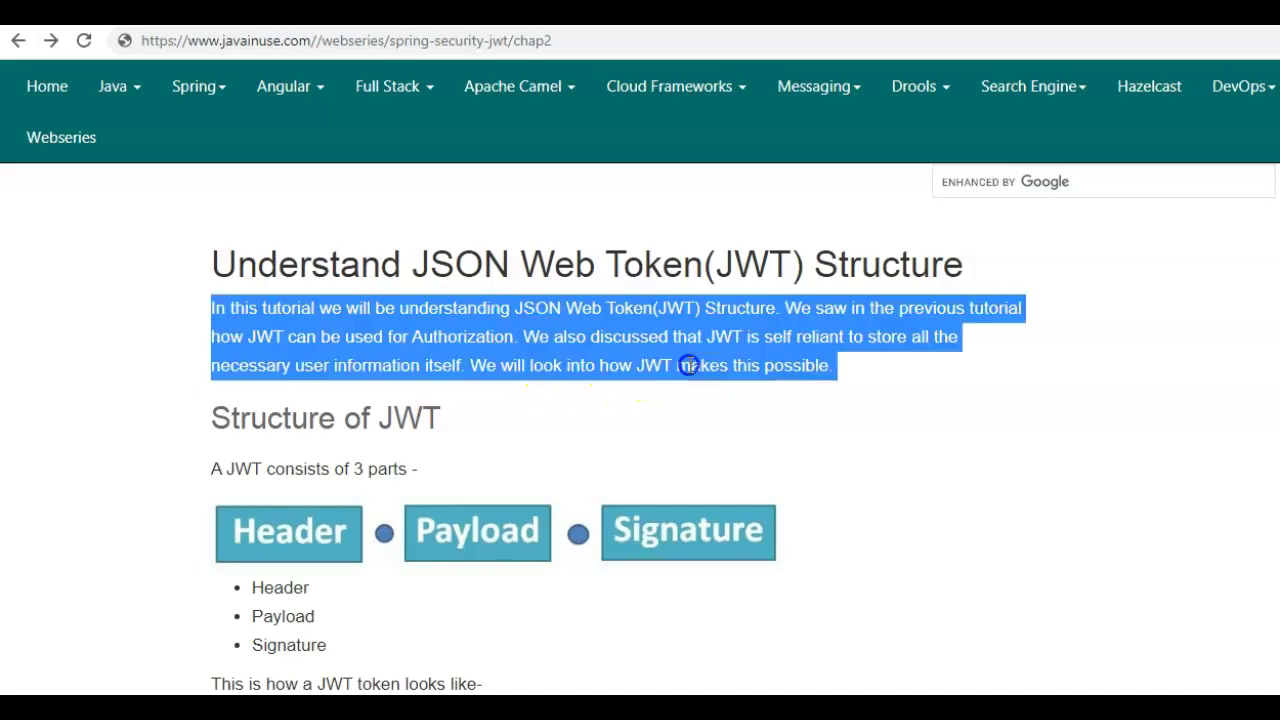
pyautogui.click(689, 365)
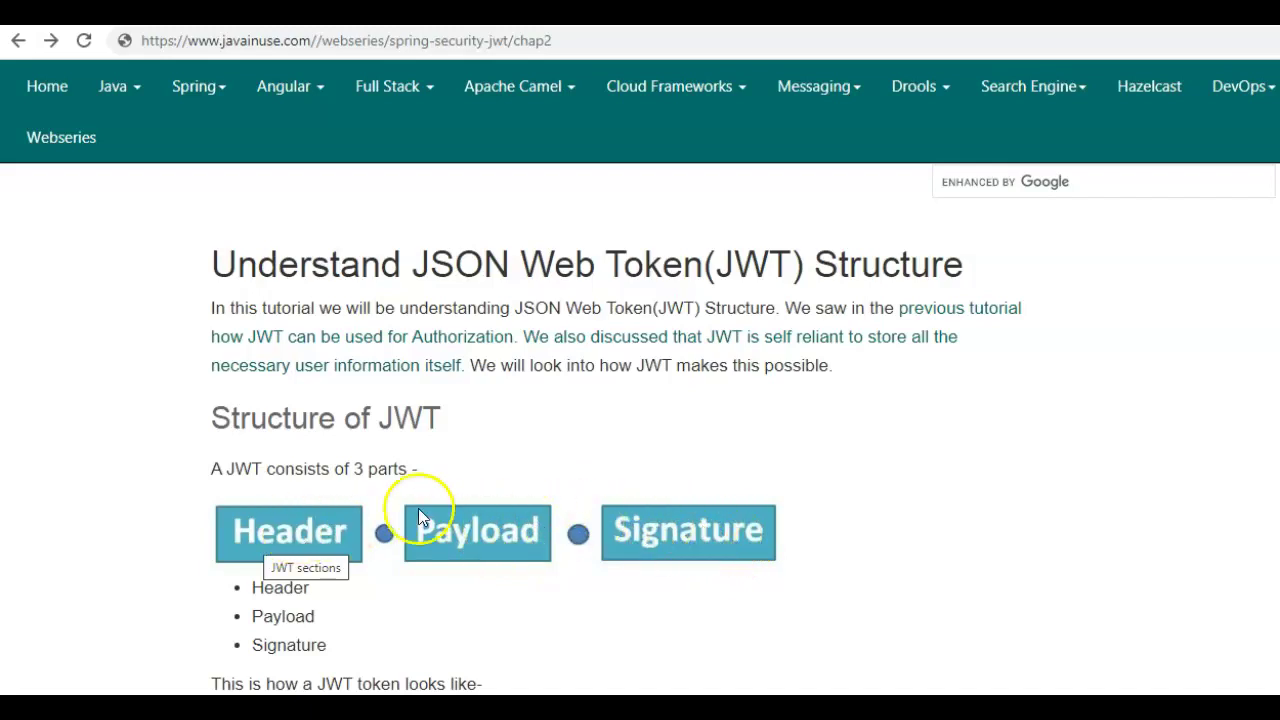
pyautogui.scroll(-5, 586, 529)
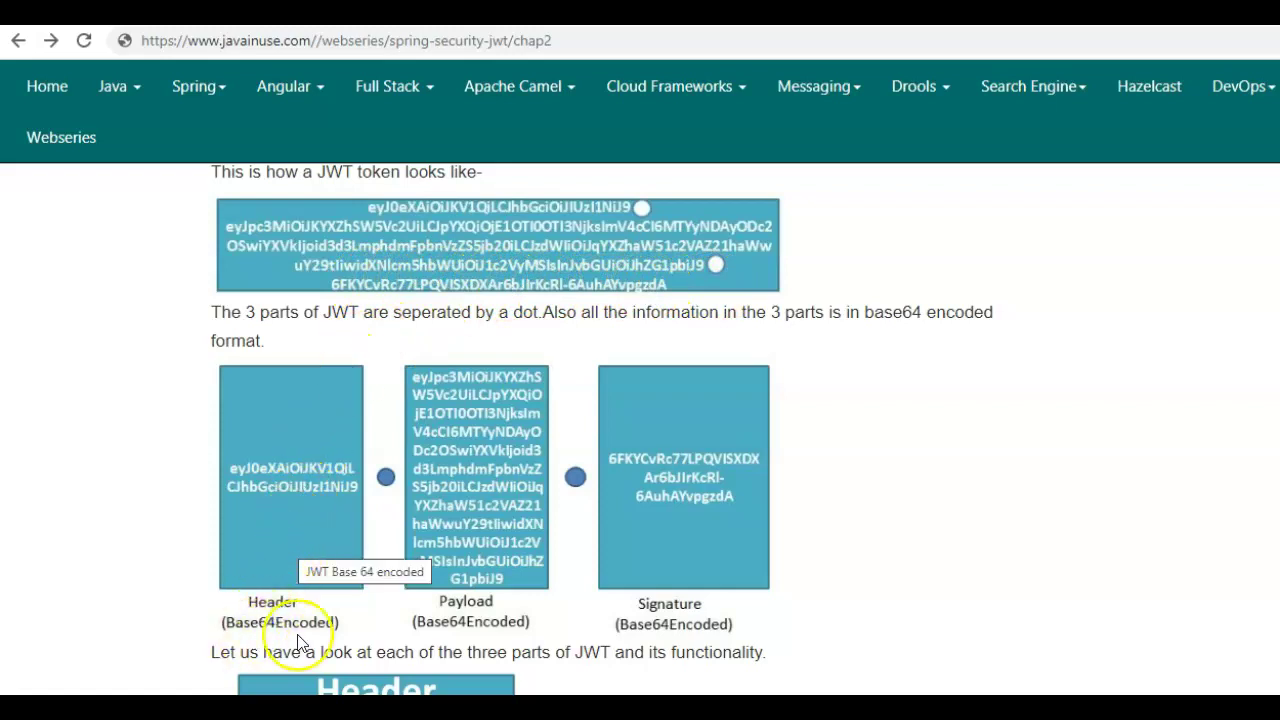
# - Scroll down to the Header/Payload/Signature diagram, briefly highlighting the word 'functionality'
pyautogui.scroll(-3, 812, 635)
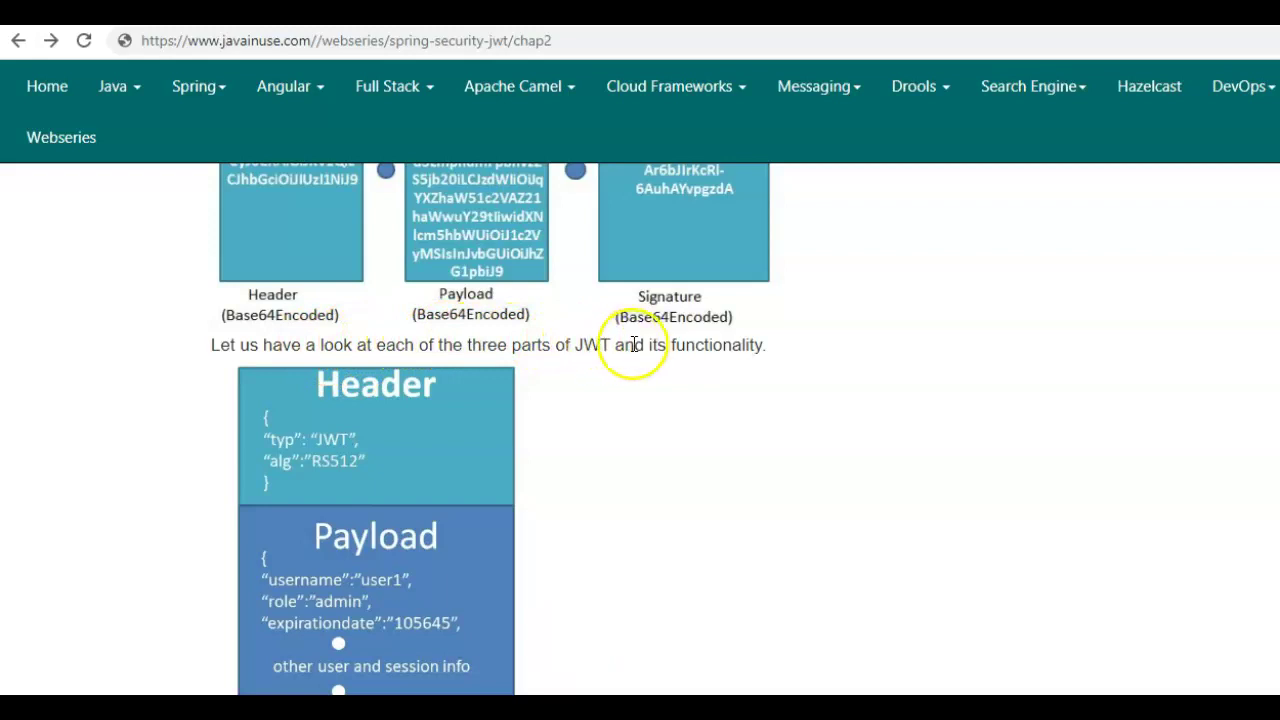
pyautogui.doubleClick(714, 345)
pyautogui.click(955, 430)
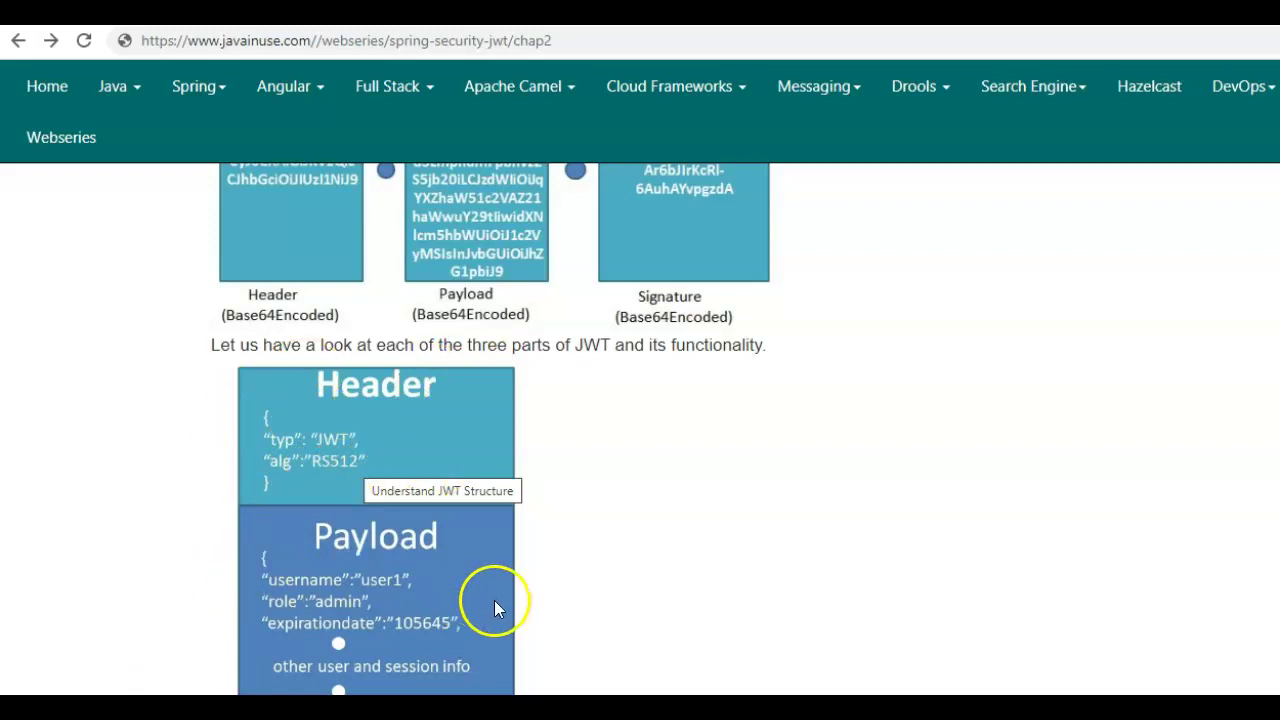
pyautogui.scroll(-2, 654, 520)
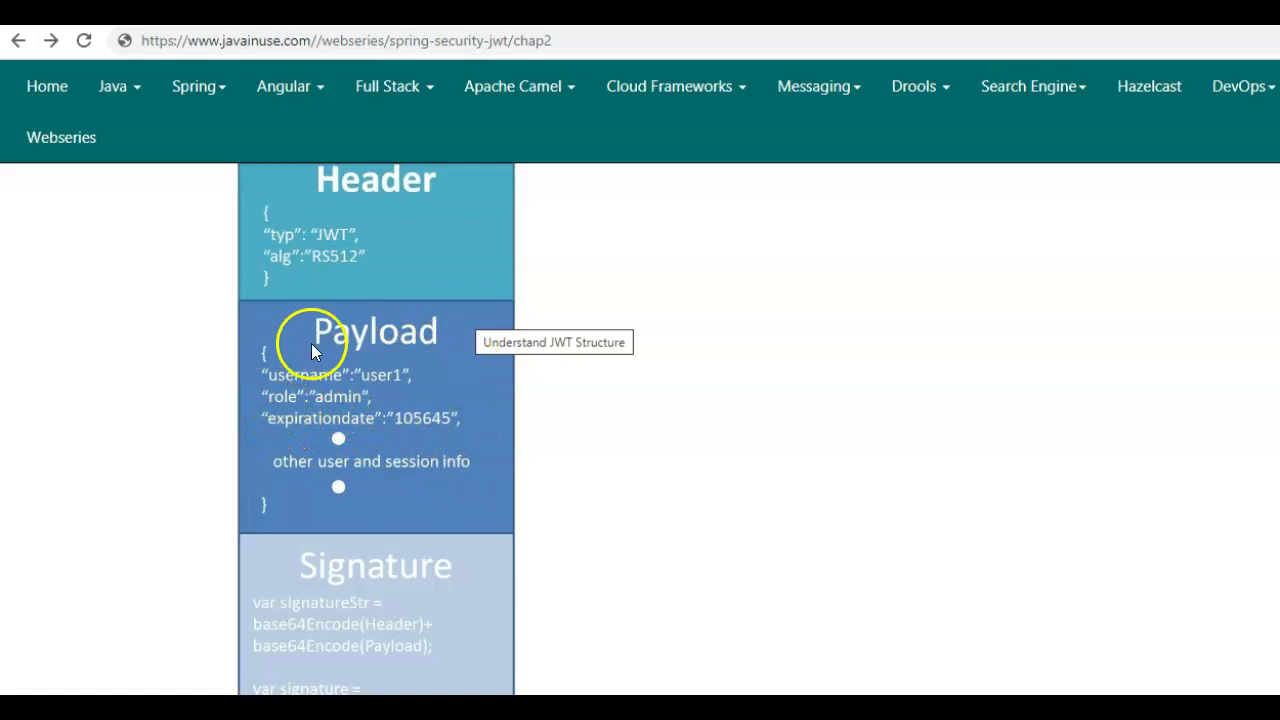
pyautogui.scroll(-1, 253, 437)
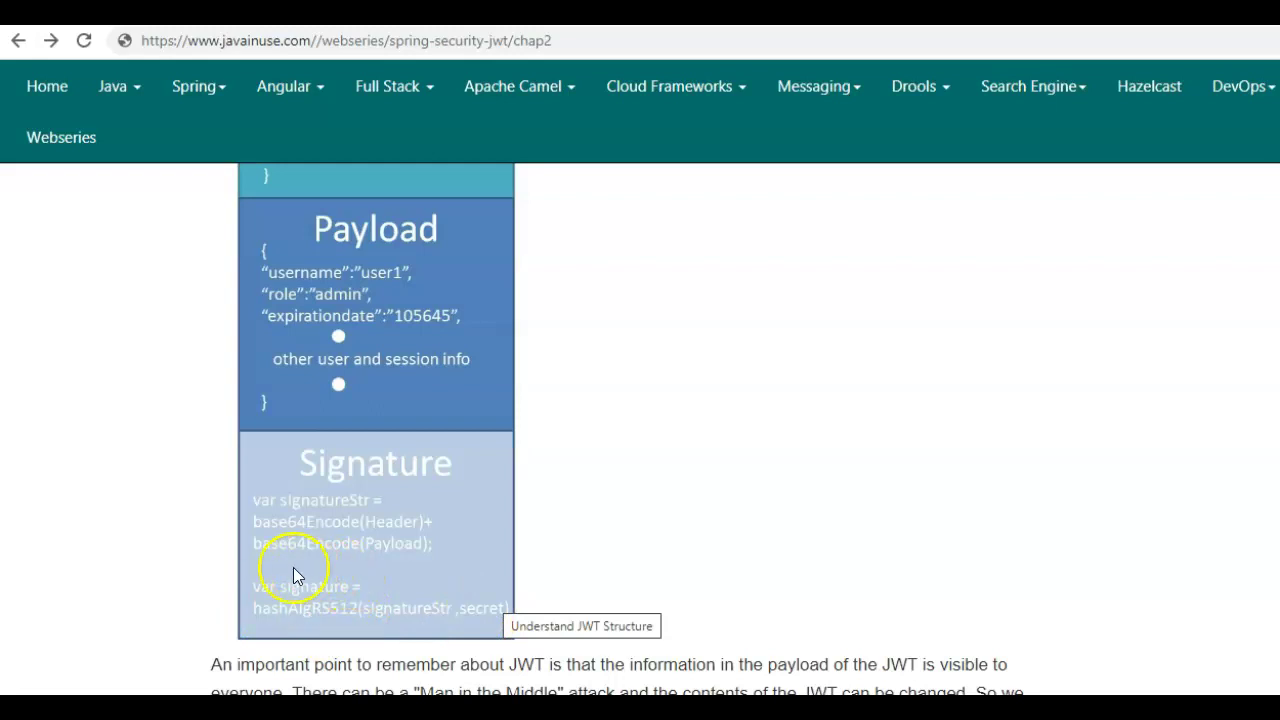
pyautogui.scroll(4, 580, 405)
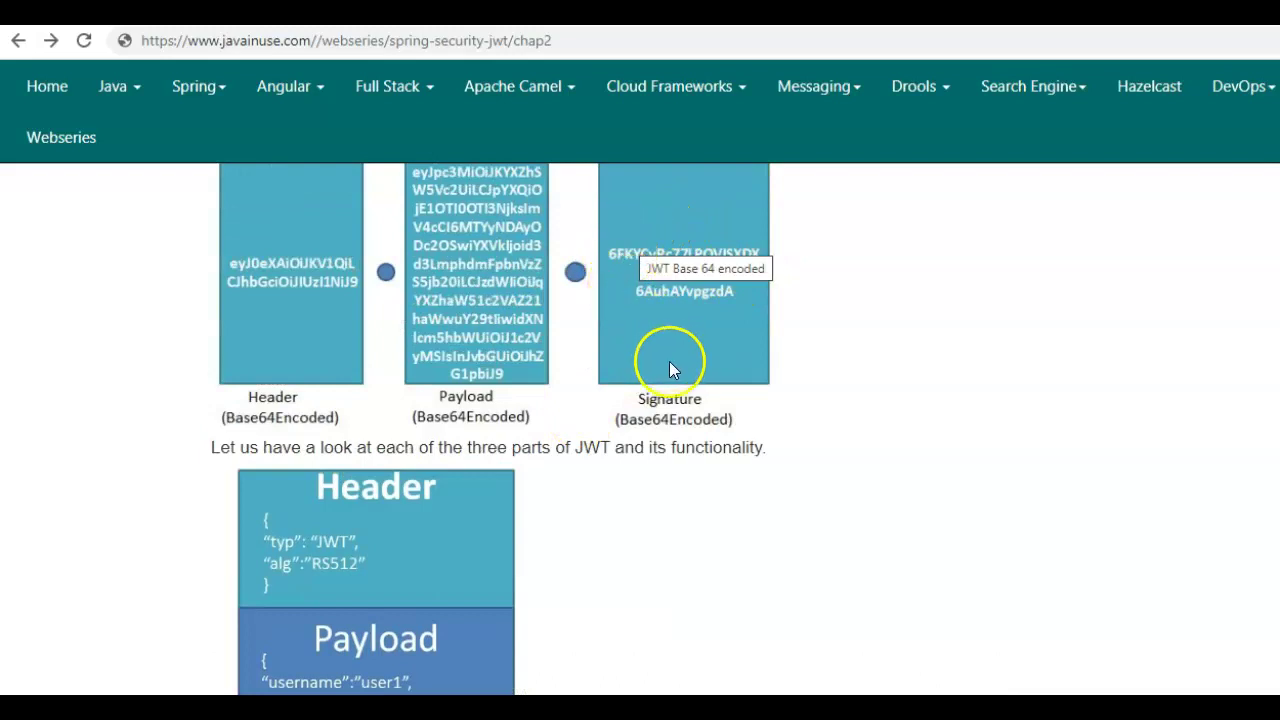
pyautogui.scroll(-1, 405, 598)
pyautogui.scroll(-5, 405, 598)
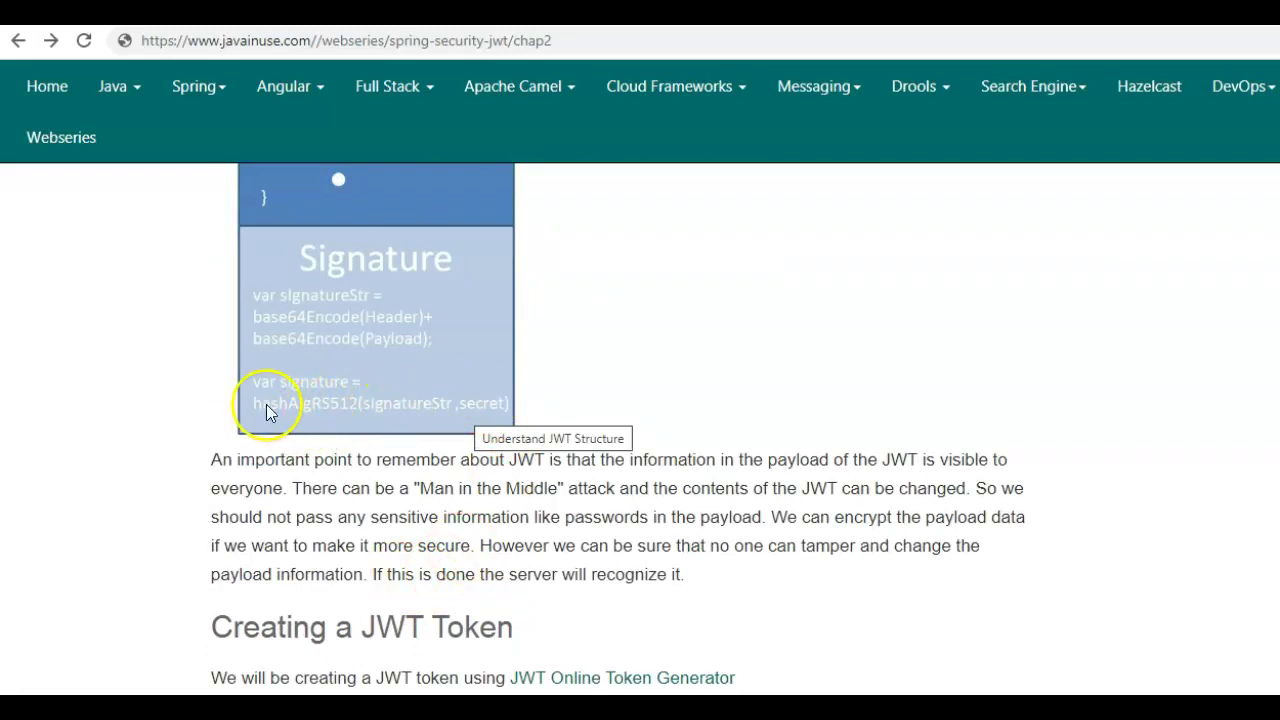
pyautogui.scroll(2, 268, 410)
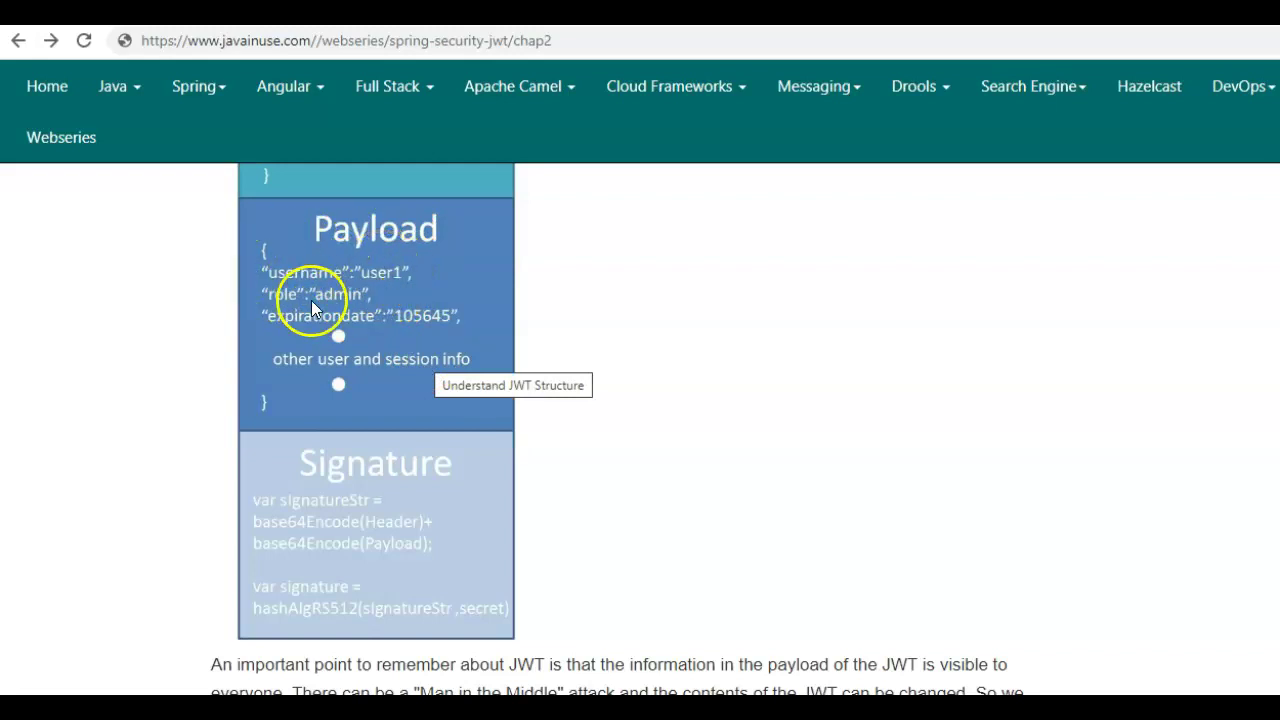
pyautogui.scroll(2, 686, 323)
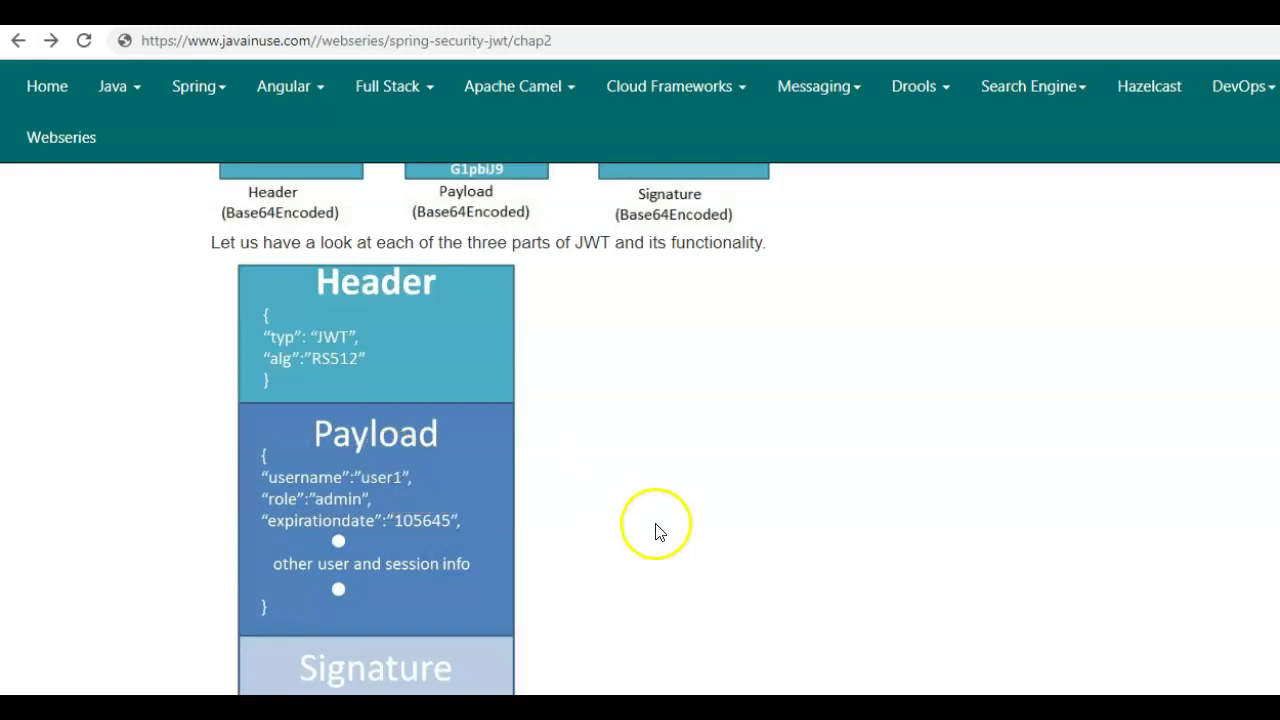
pyautogui.scroll(-1, 350, 495)
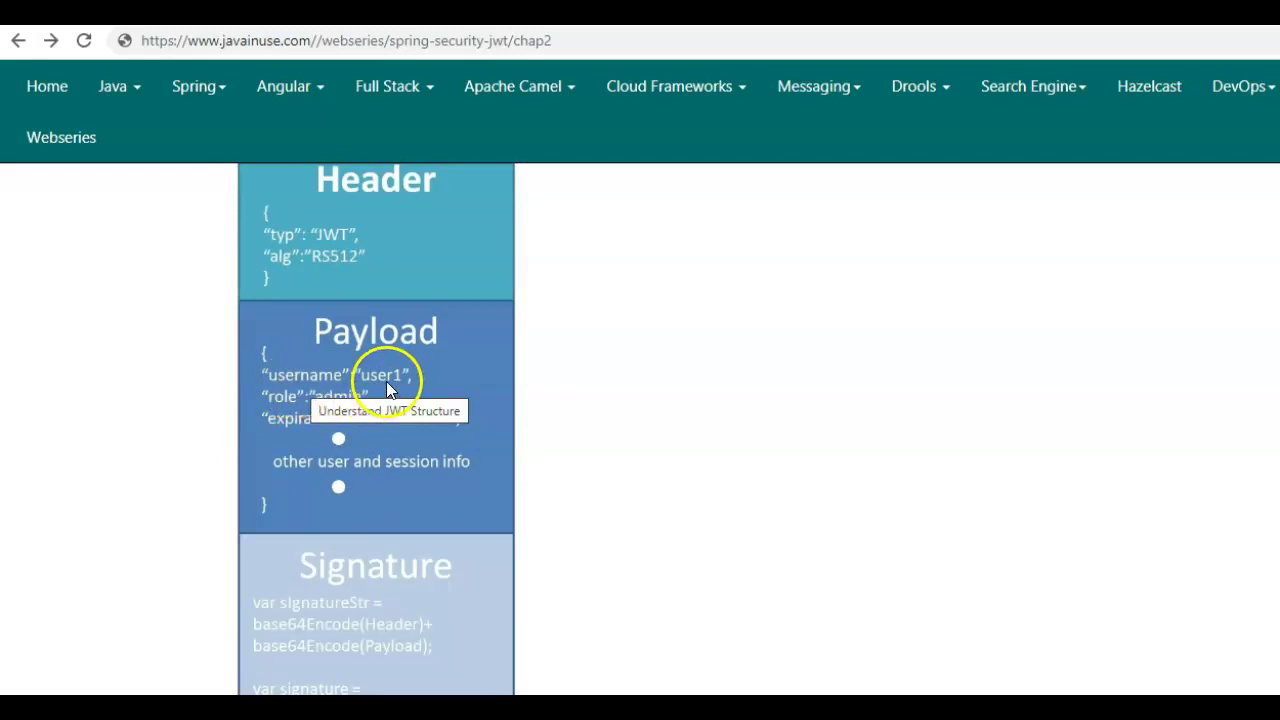
pyautogui.scroll(-2, 387, 383)
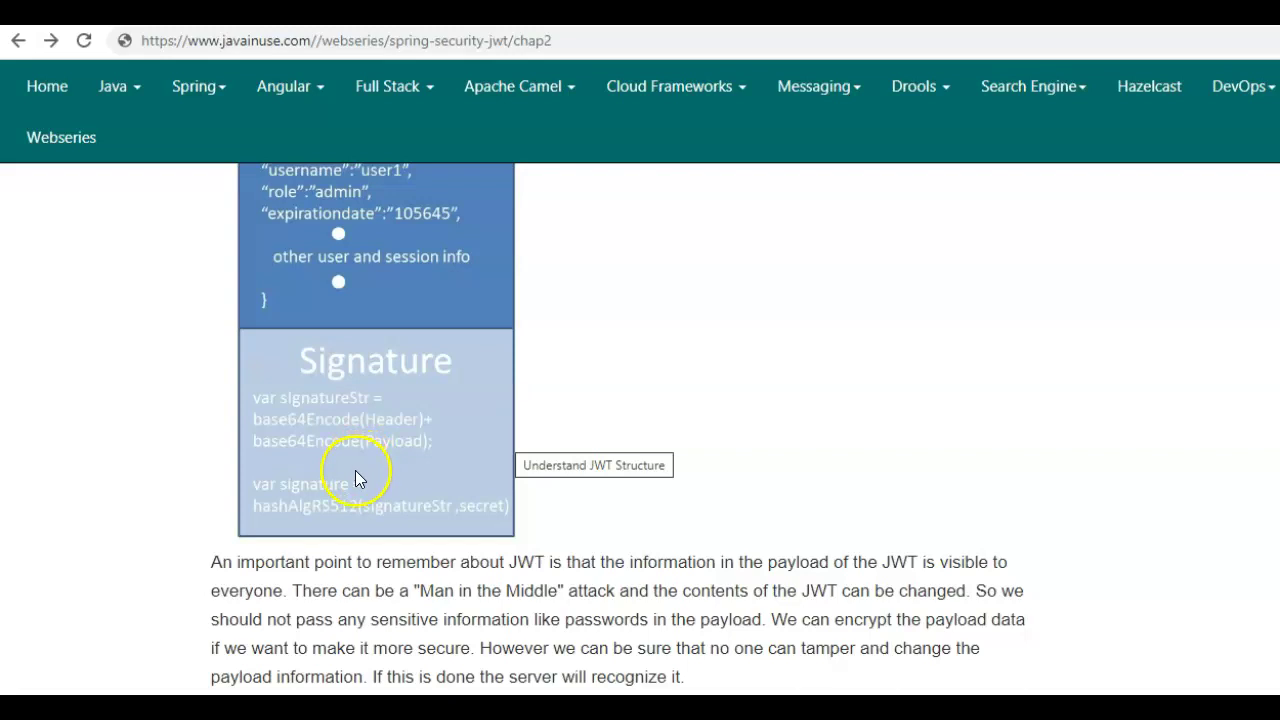
pyautogui.scroll(1, 620, 391)
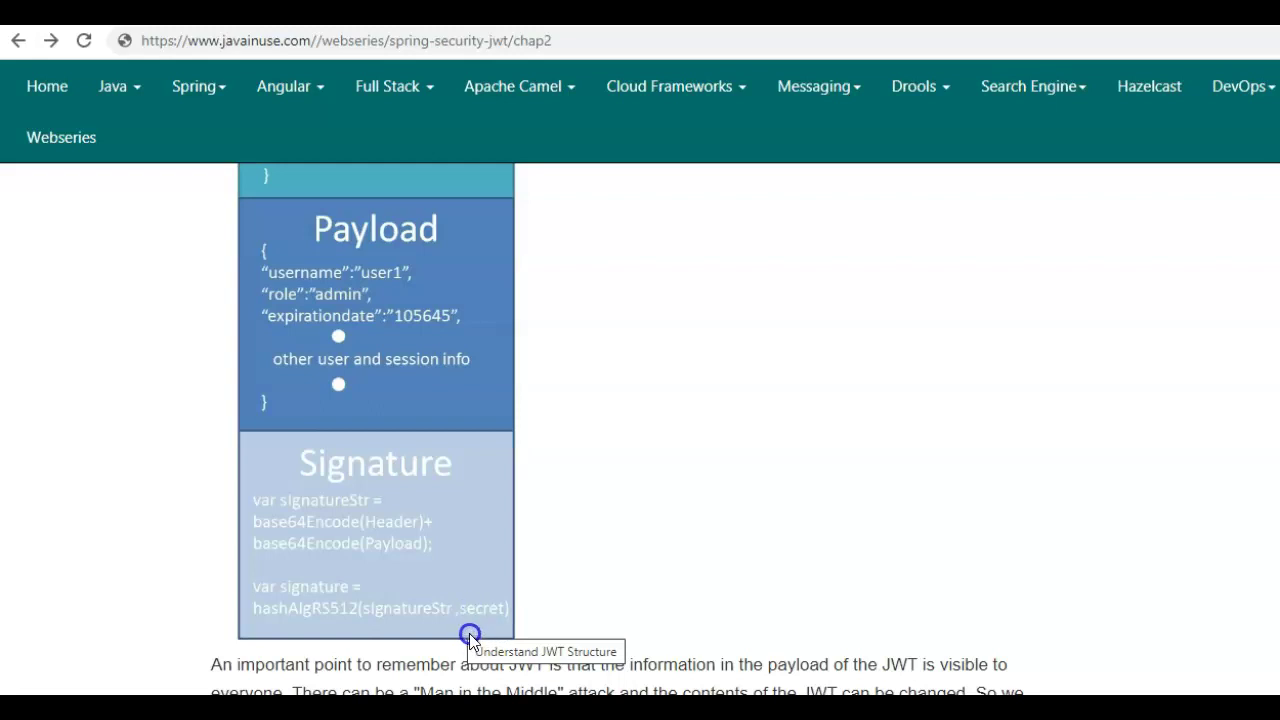
pyautogui.scroll(2, 402, 534)
# - Scroll to 'Creating a JWT Token' and open the JWT Online Token Generator link in a new tab
pyautogui.scroll(-2, 443, 289)
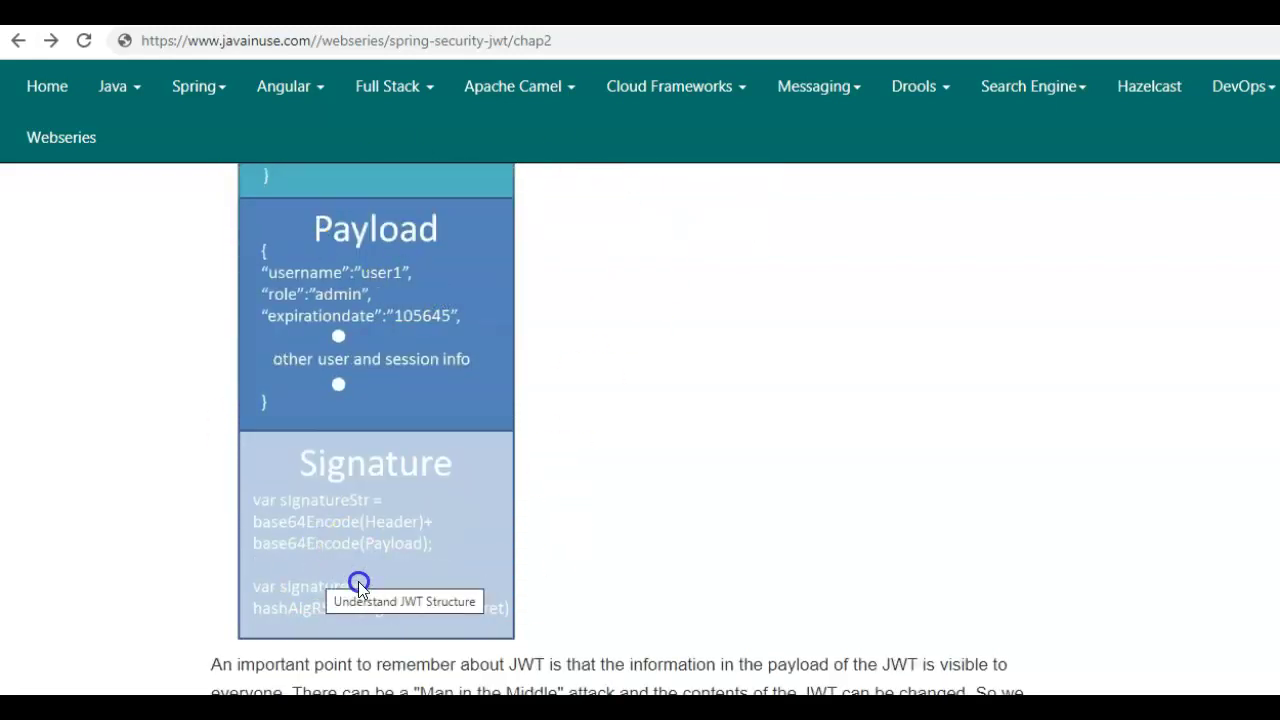
pyautogui.click(385, 485)
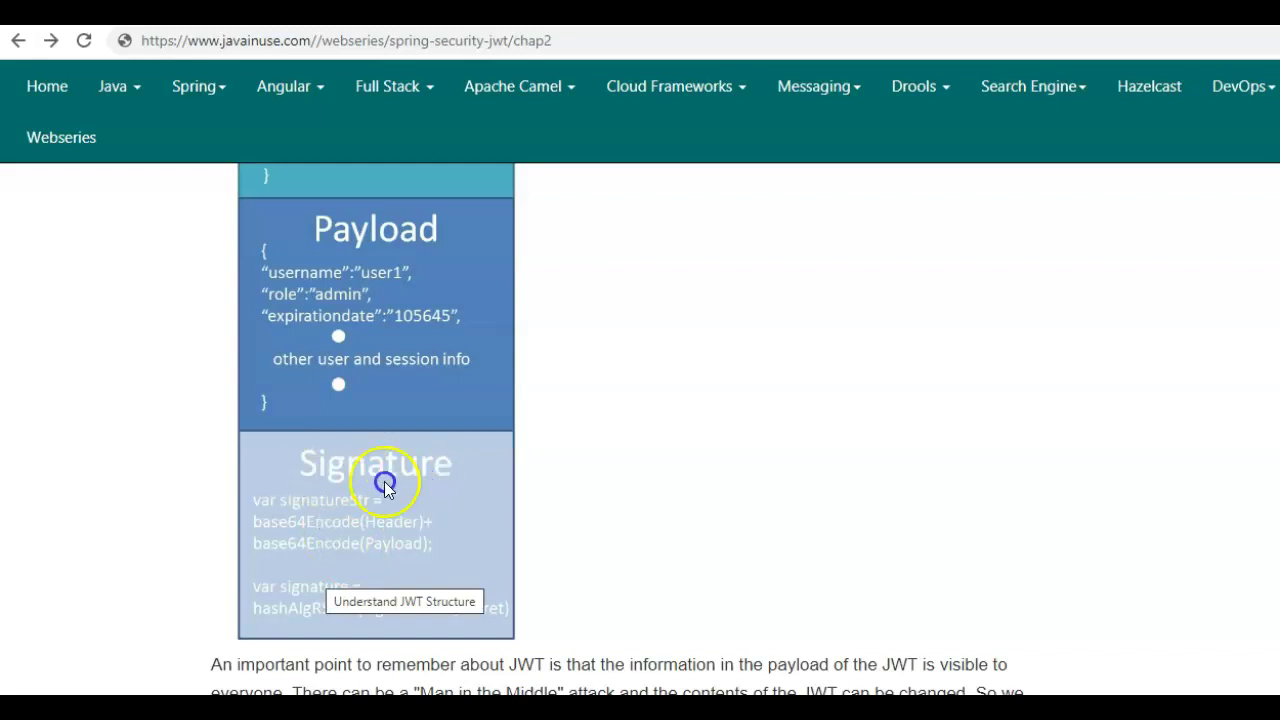
pyautogui.click(331, 620)
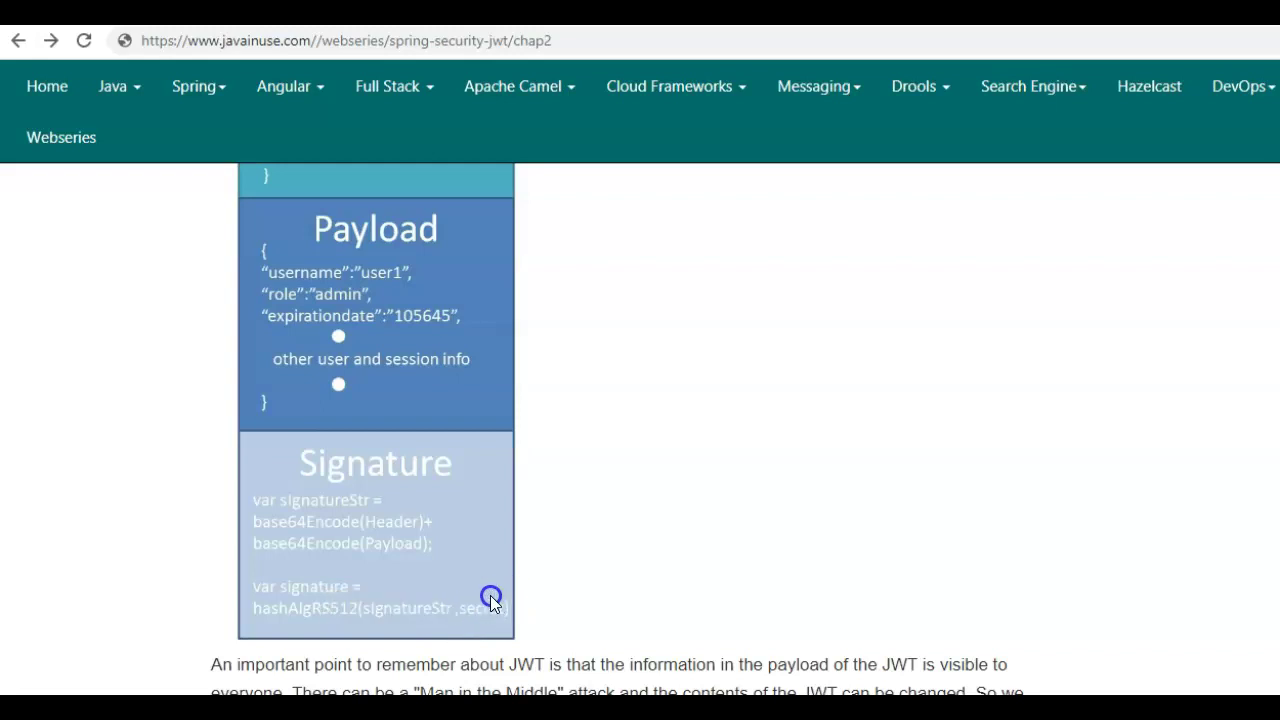
pyautogui.scroll(1, 474, 604)
pyautogui.scroll(-1, 474, 604)
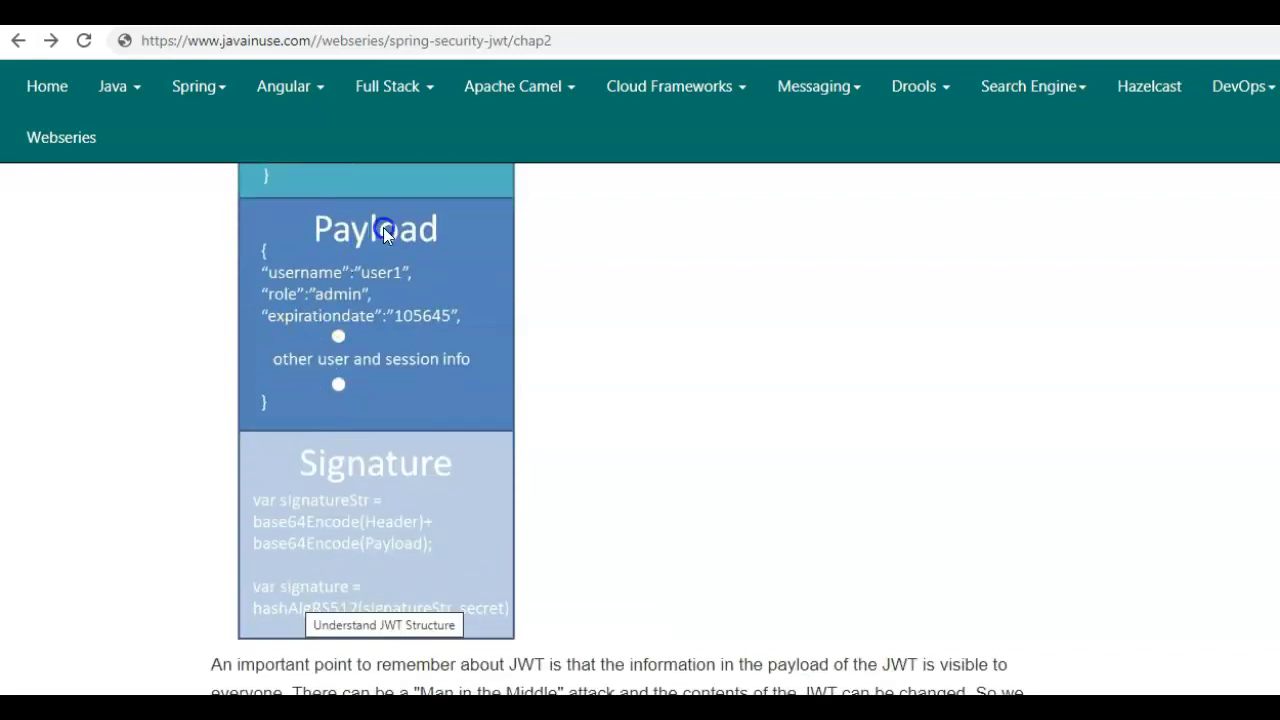
pyautogui.scroll(3, 311, 542)
pyautogui.scroll(2, 311, 542)
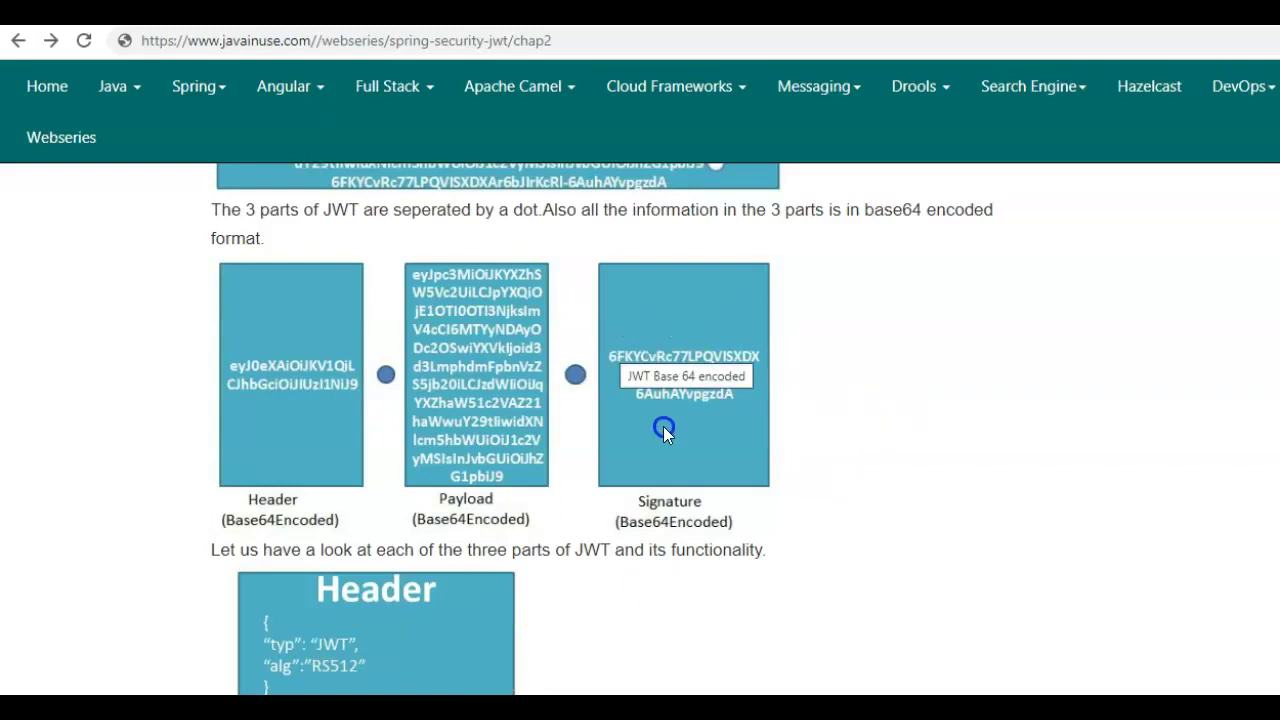
pyautogui.scroll(-2, 526, 534)
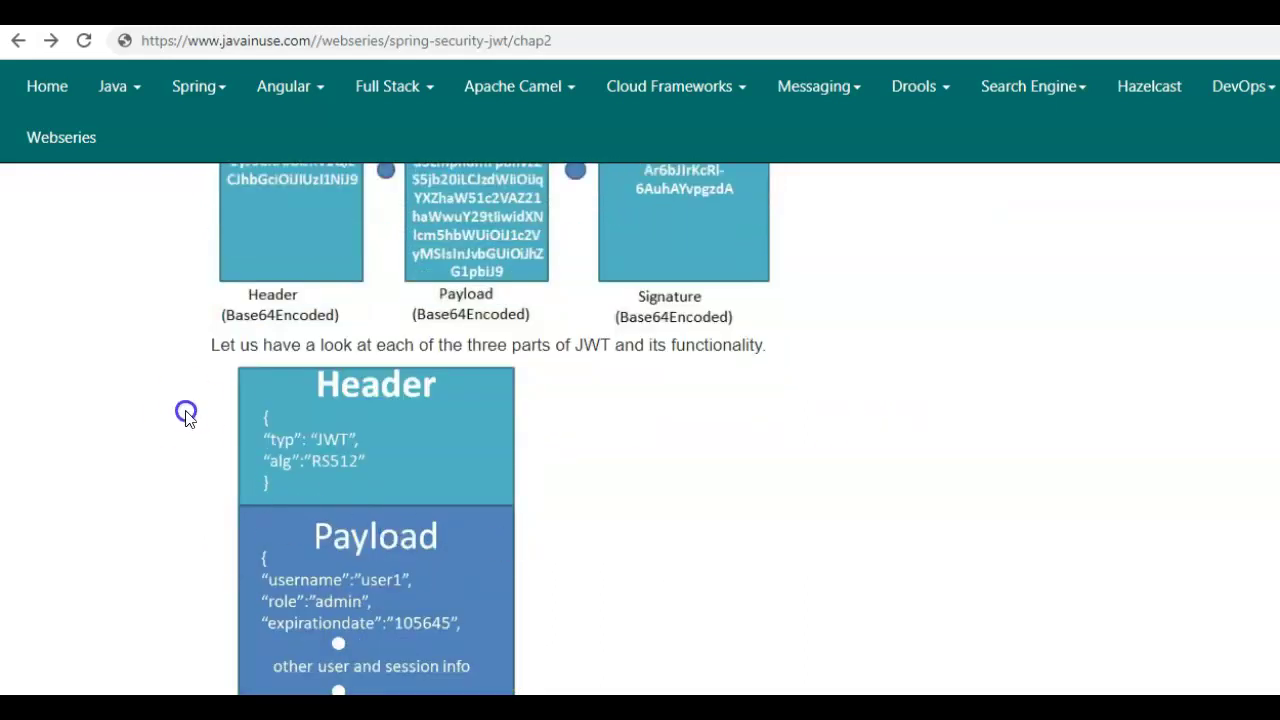
pyautogui.scroll(-2, 316, 624)
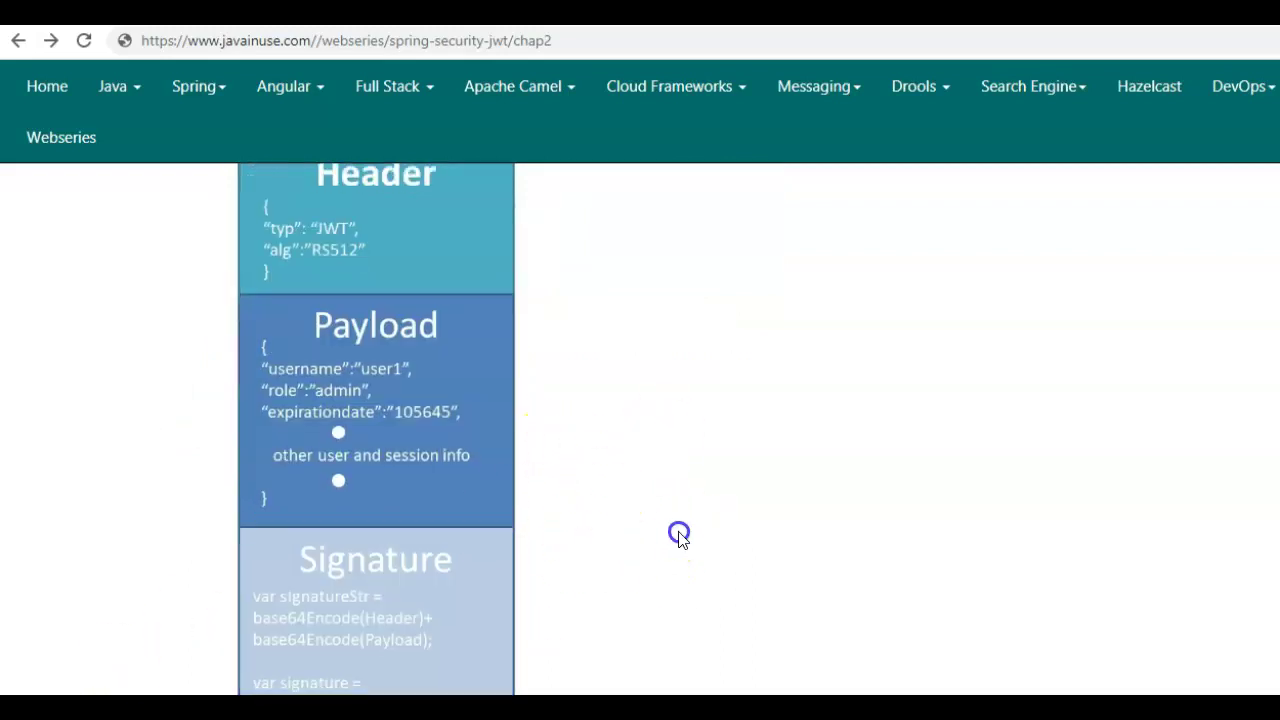
pyautogui.scroll(-5, 677, 531)
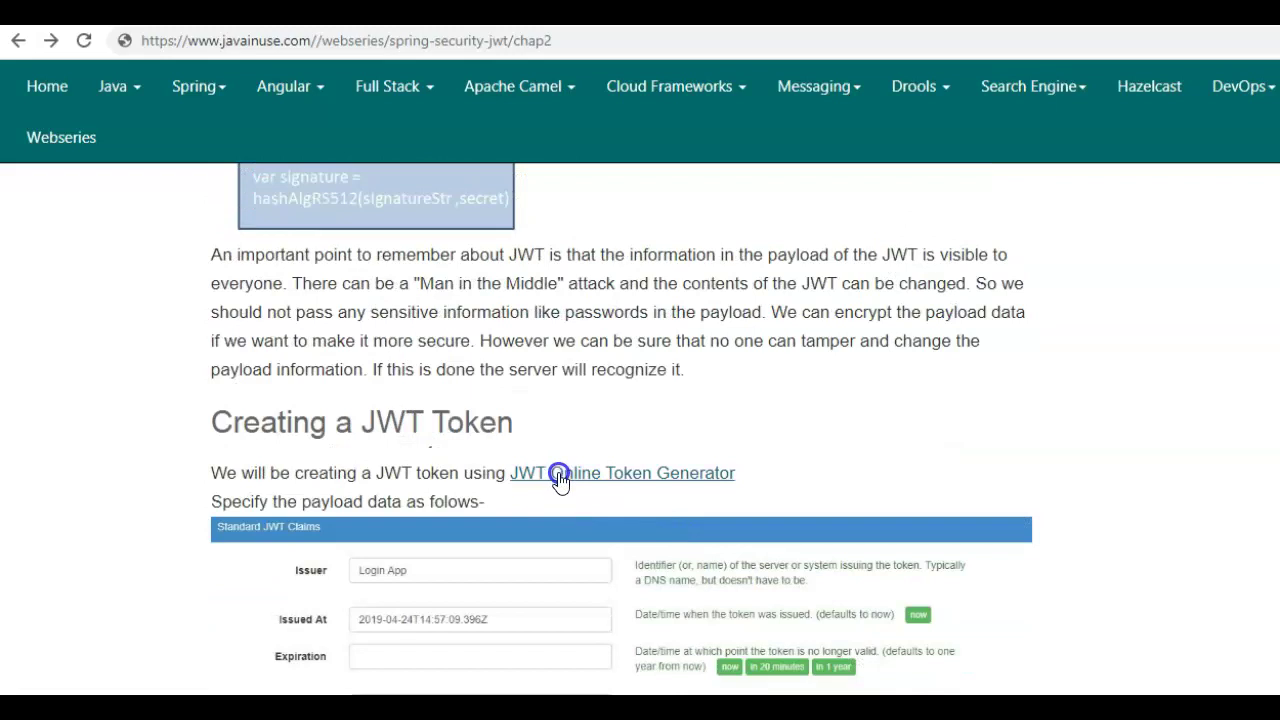
pyautogui.rightClick(572, 476)
pyautogui.click(634, 487)
# - Set Issuer to JavaInuse, Issued At to now, and Expiration to 20 minutes later
pyautogui.click(255, 12)
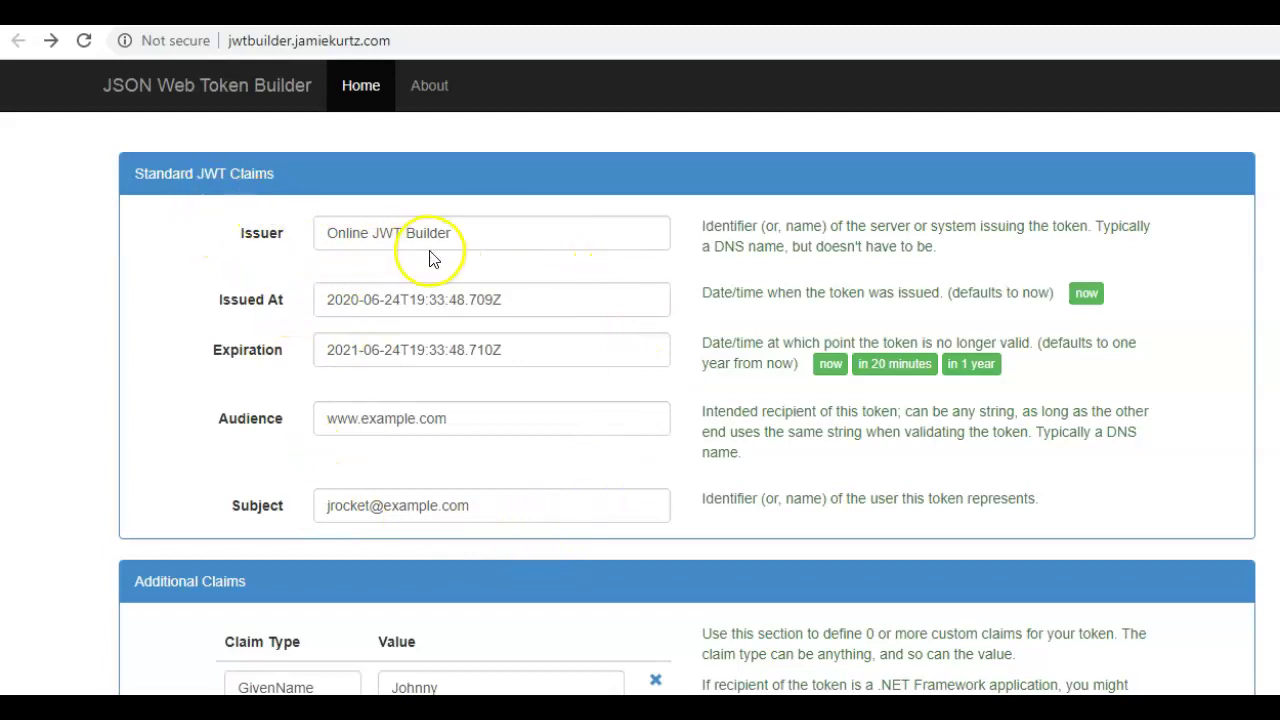
pyautogui.tripleClick(356, 232)
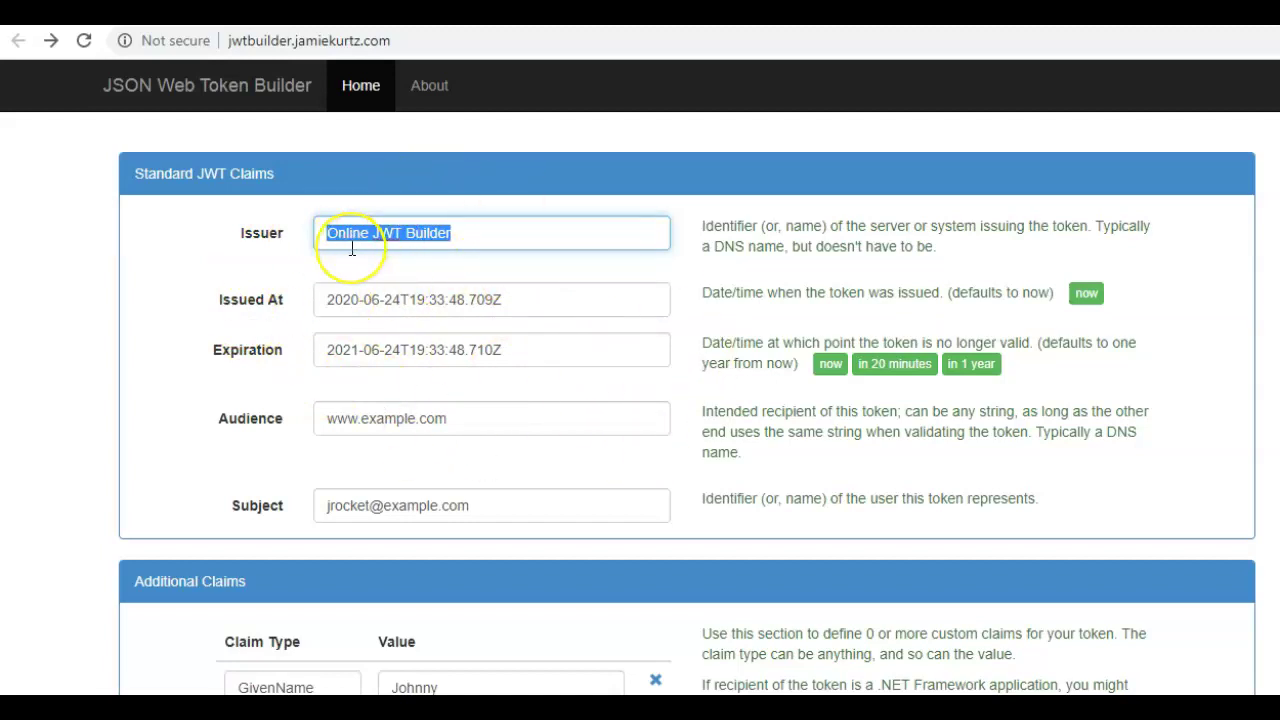
pyautogui.write('JavaInuse')
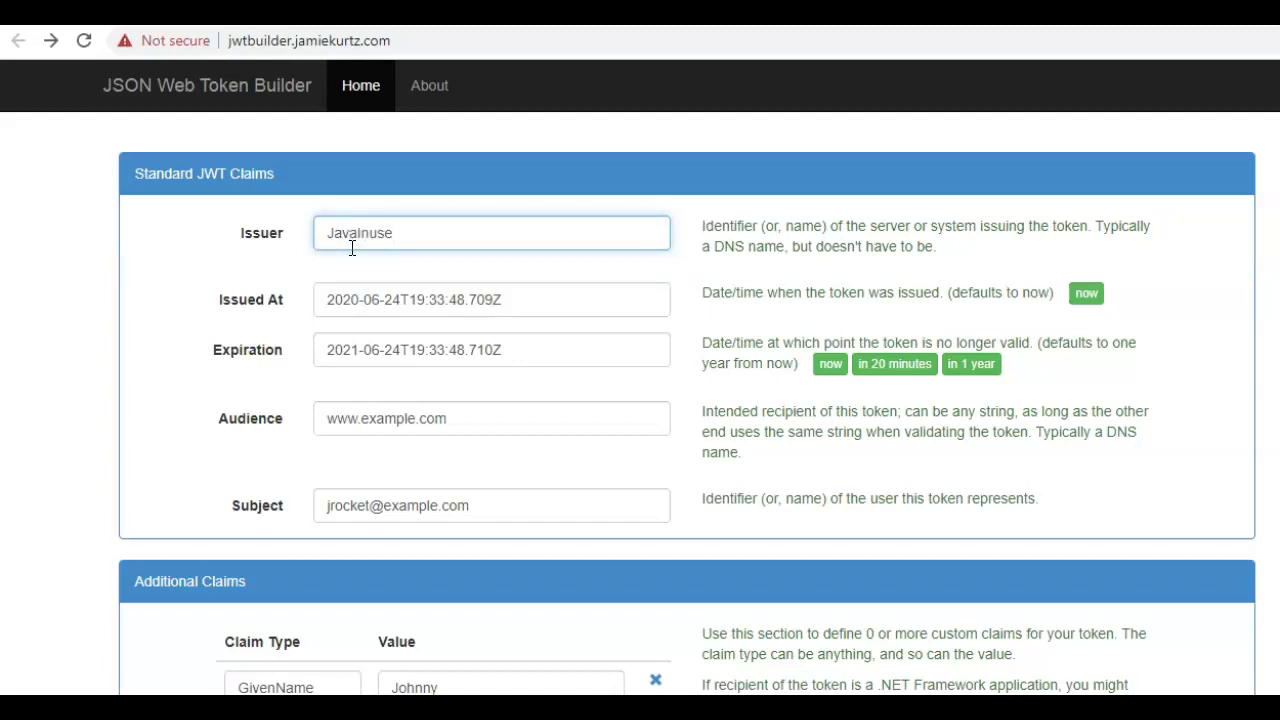
pyautogui.press('Tab')
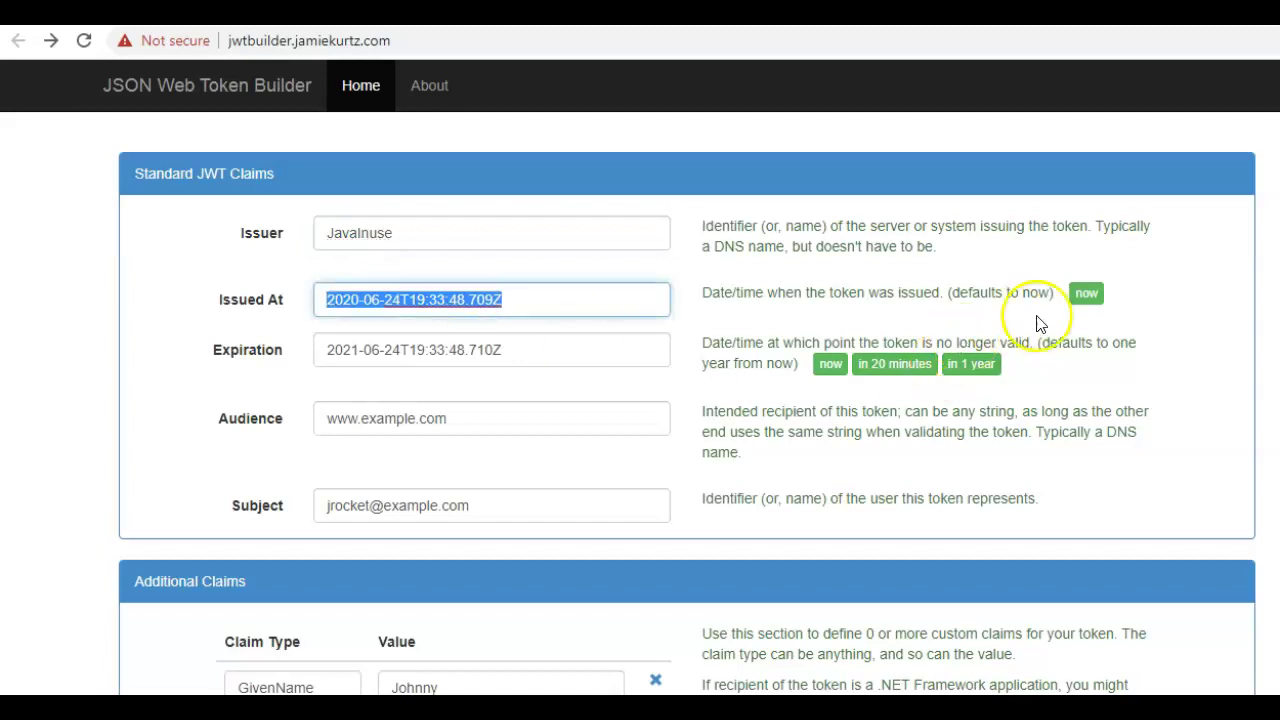
pyautogui.click(1088, 293)
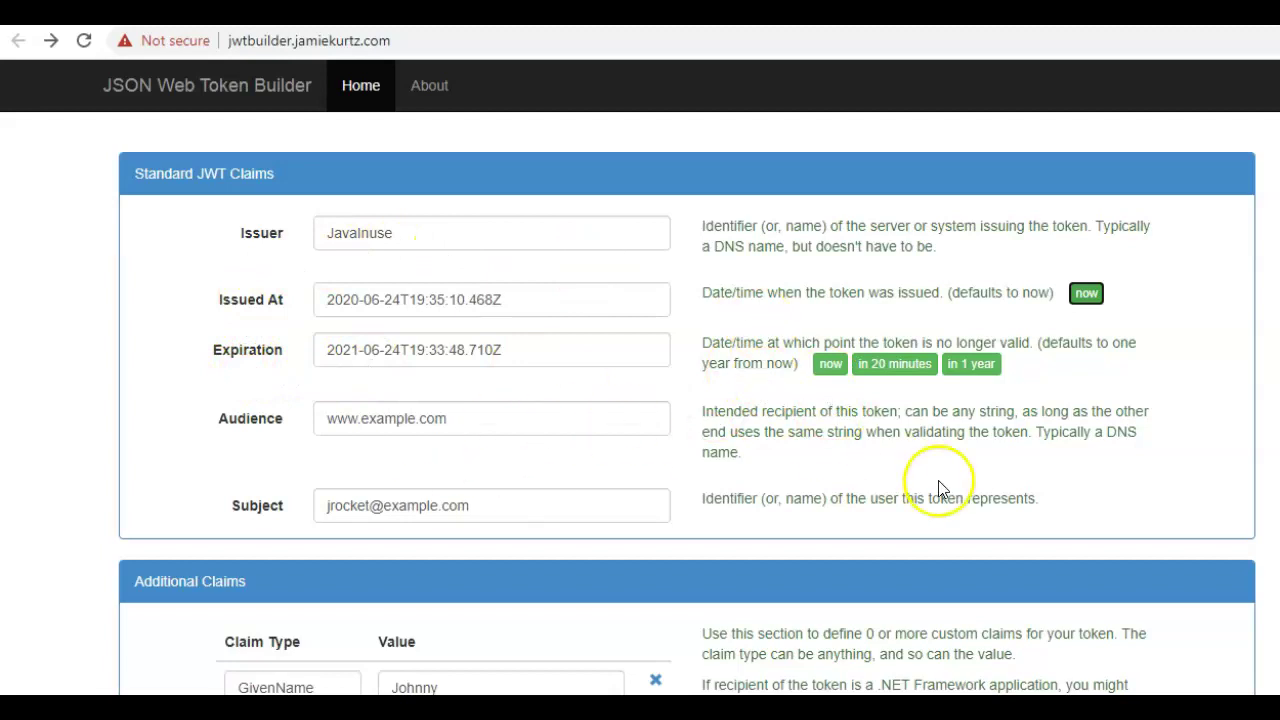
pyautogui.click(893, 368)
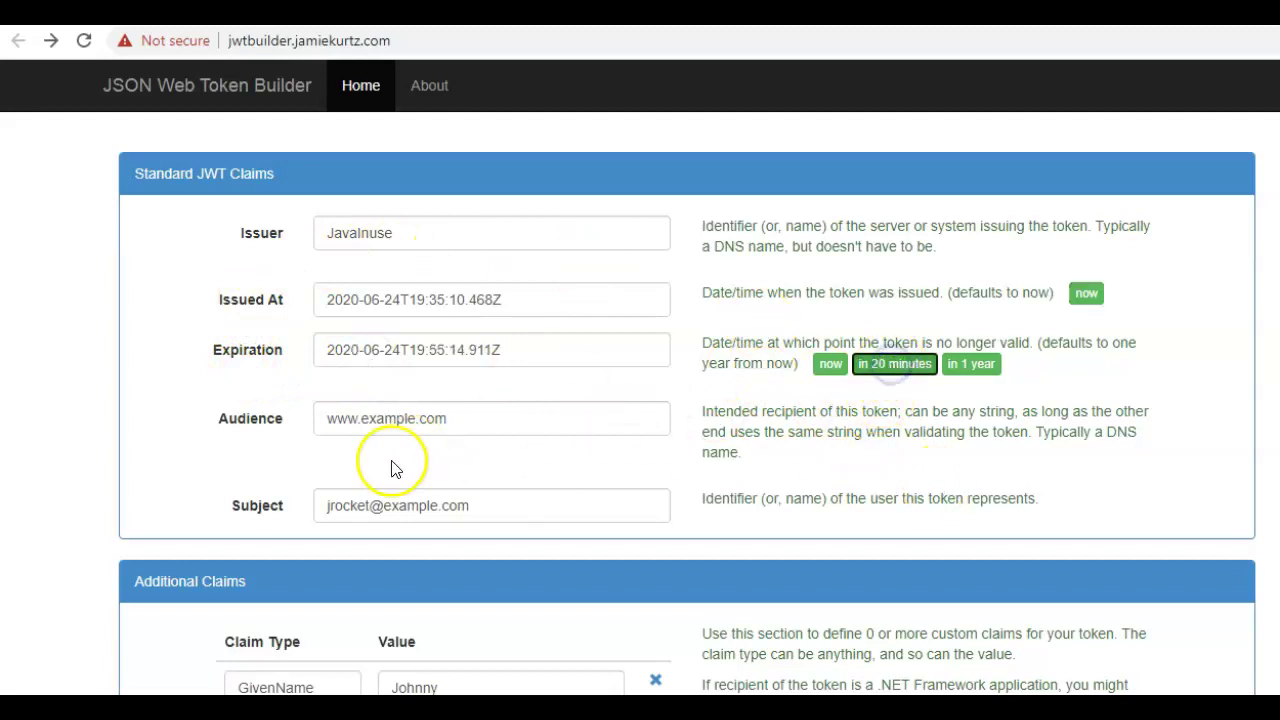
pyautogui.doubleClick(390, 418)
pyautogui.write('javainus')
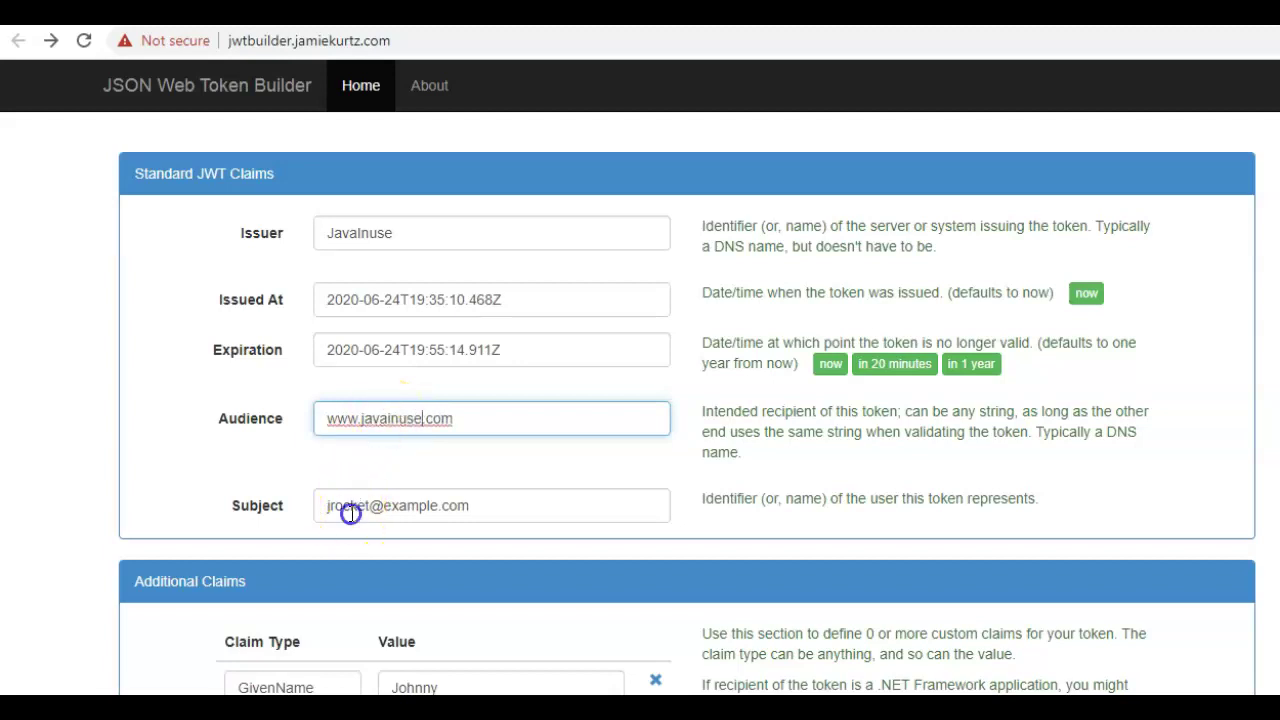
pyautogui.tripleClick(350, 511)
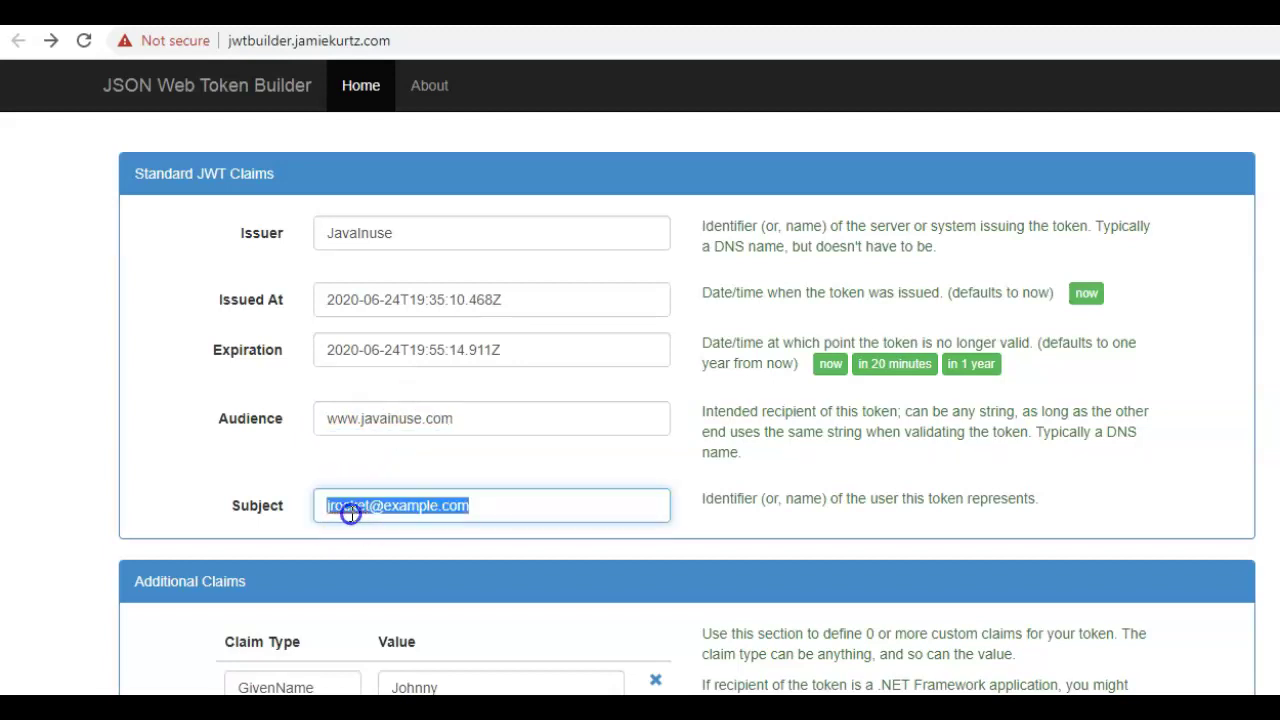
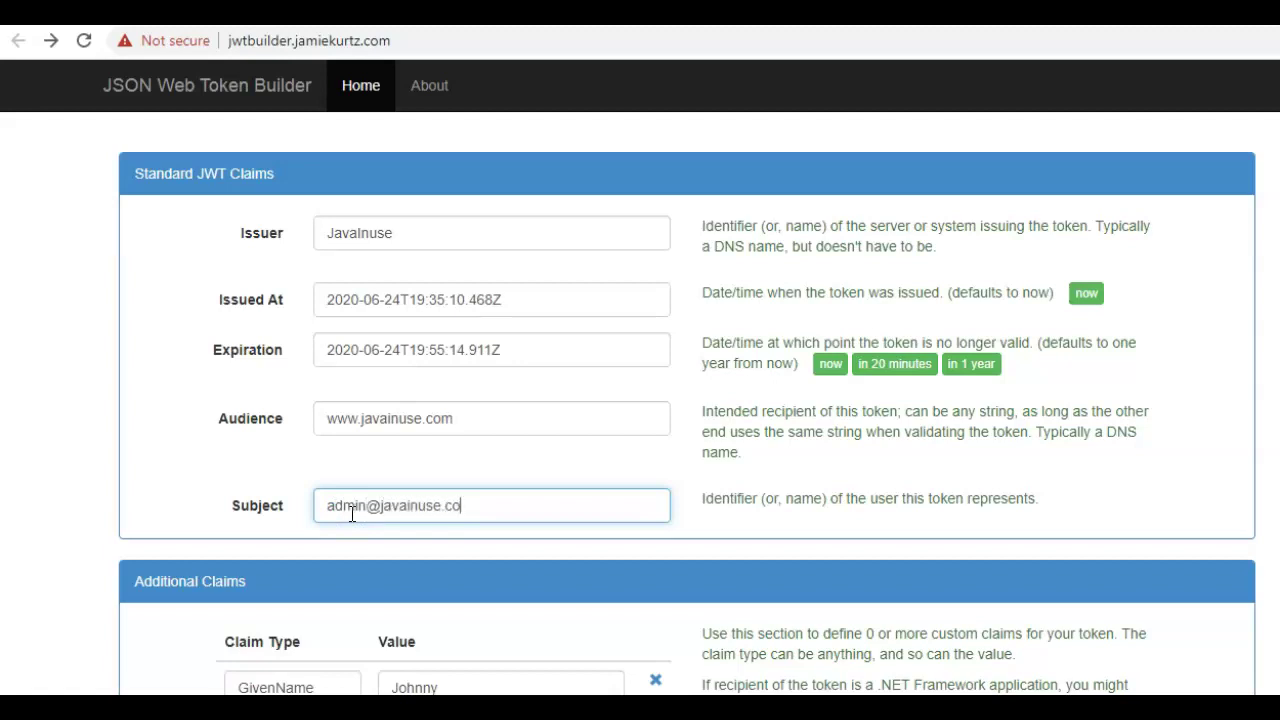
# - Delete the Email, Role Manager, Role Project Administrator and Surname claims
pyautogui.scroll(-3, 350, 511)
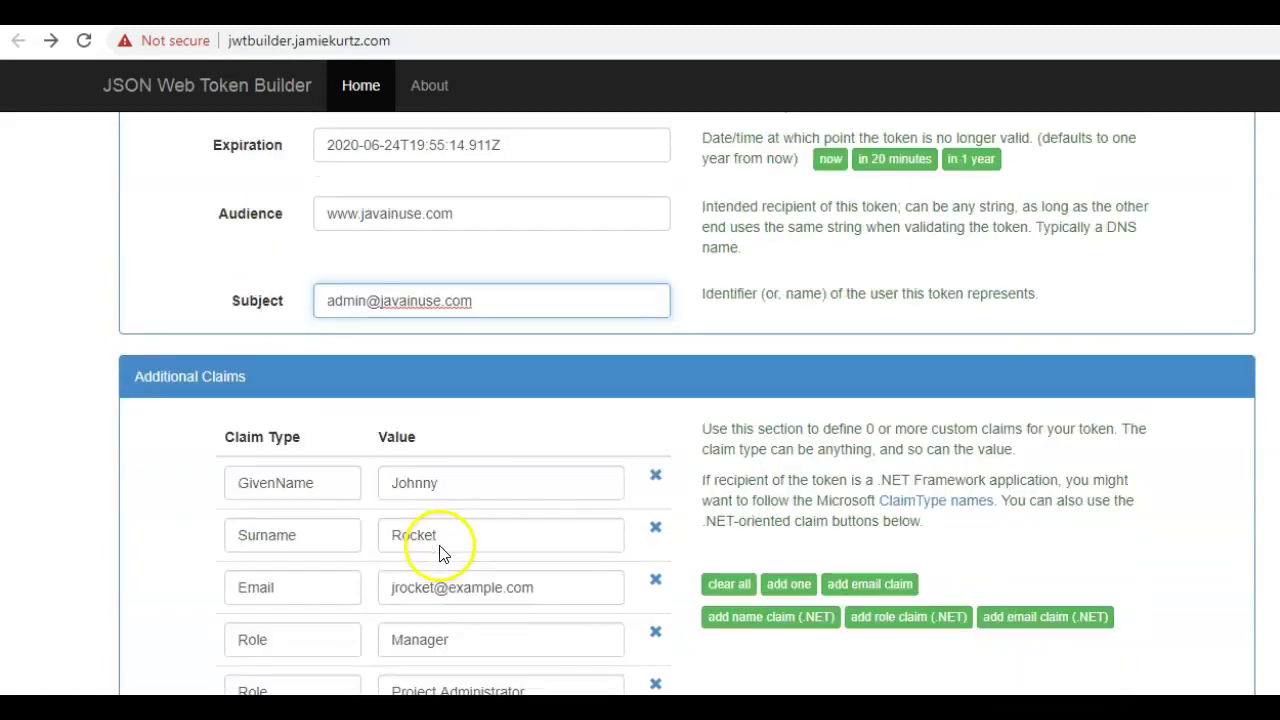
pyautogui.click(655, 478)
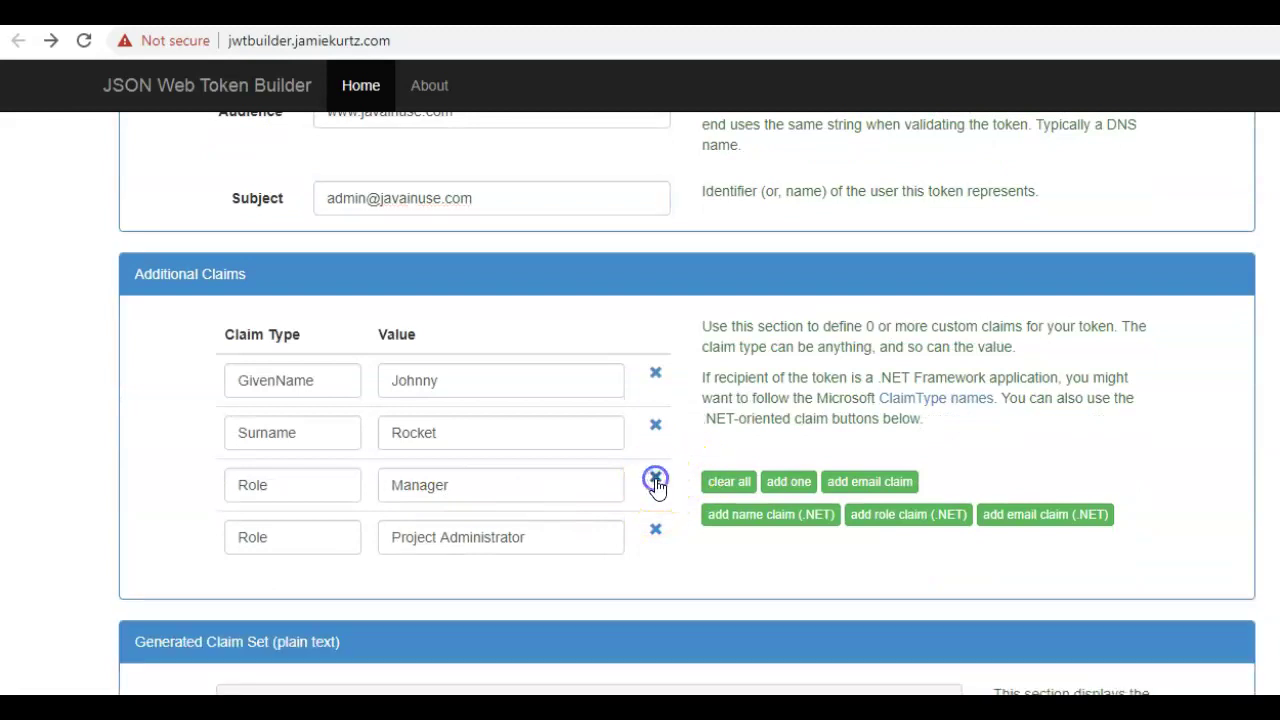
pyautogui.click(655, 478)
pyautogui.click(655, 478)
pyautogui.click(653, 424)
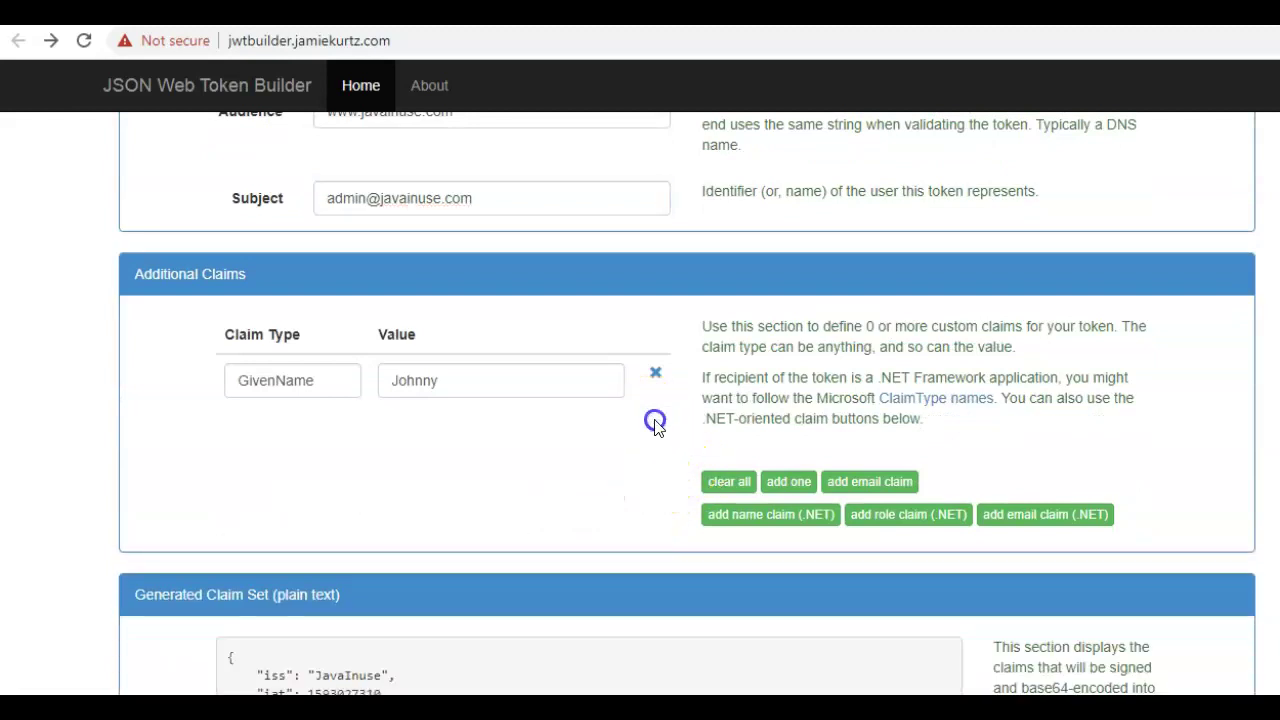
# - Rename the GivenName claim to usernam with value user1
pyautogui.doubleClick(309, 383)
pyautogui.write('usernam')
pyautogui.press('Tab')
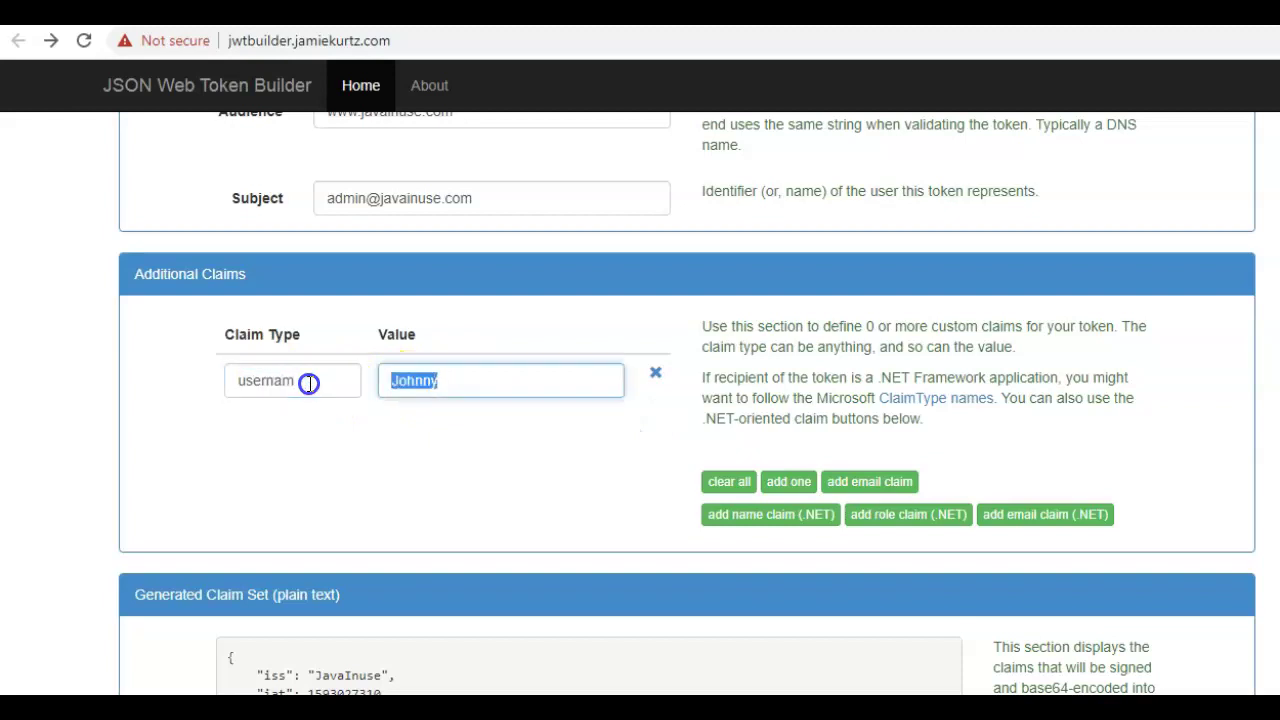
pyautogui.write('user1')
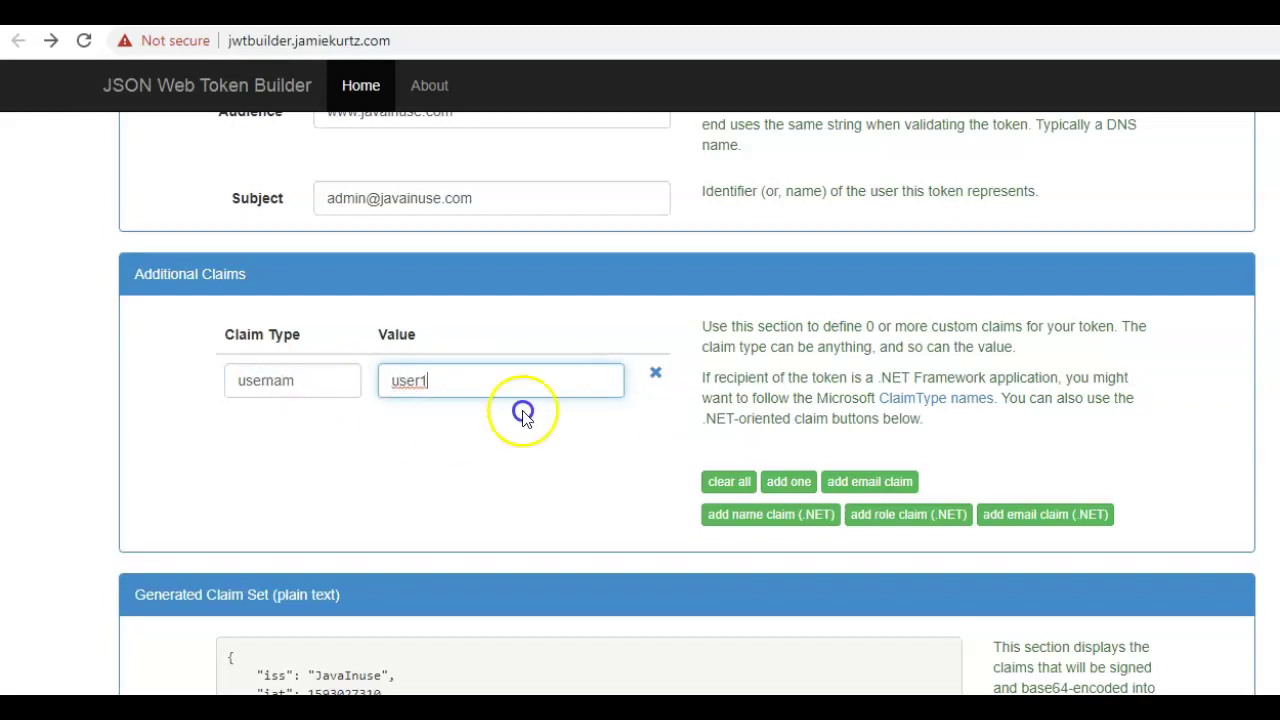
# - Add a new custom claim named role with value admin
pyautogui.click(795, 490)
pyautogui.click(302, 446)
pyautogui.write('role')
pyautogui.press('Tab')
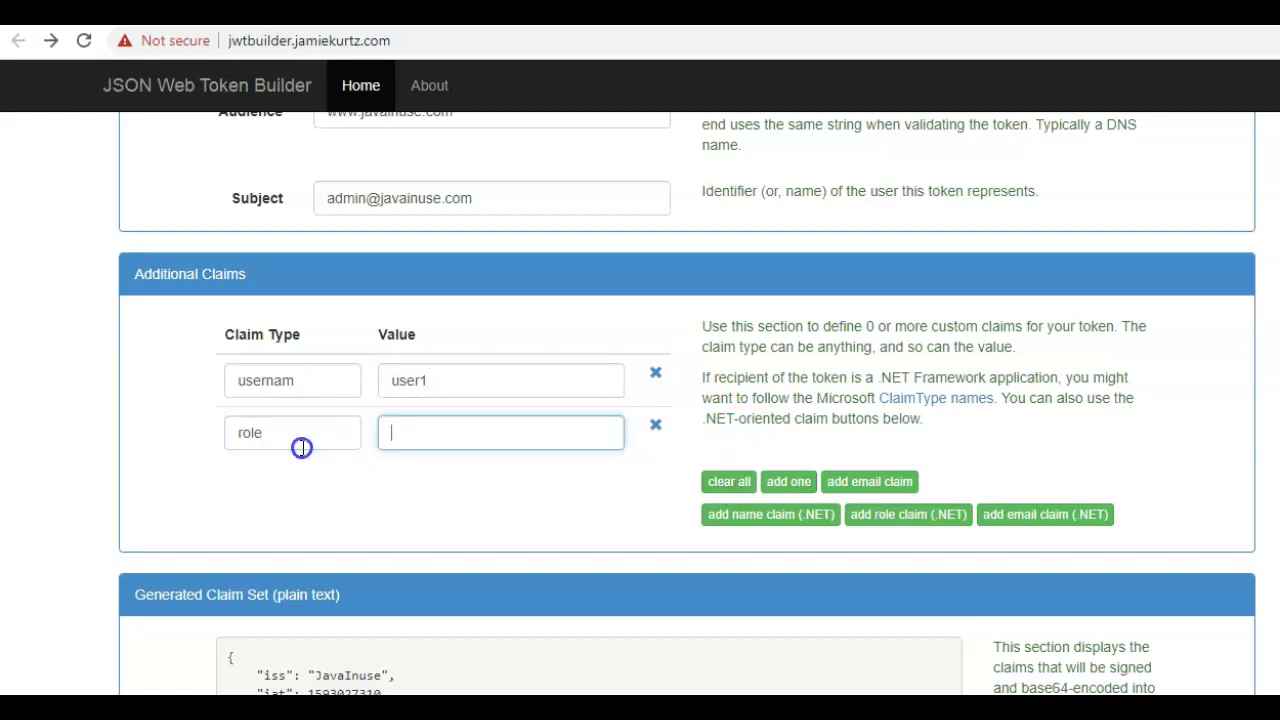
pyautogui.scroll(1, 302, 447)
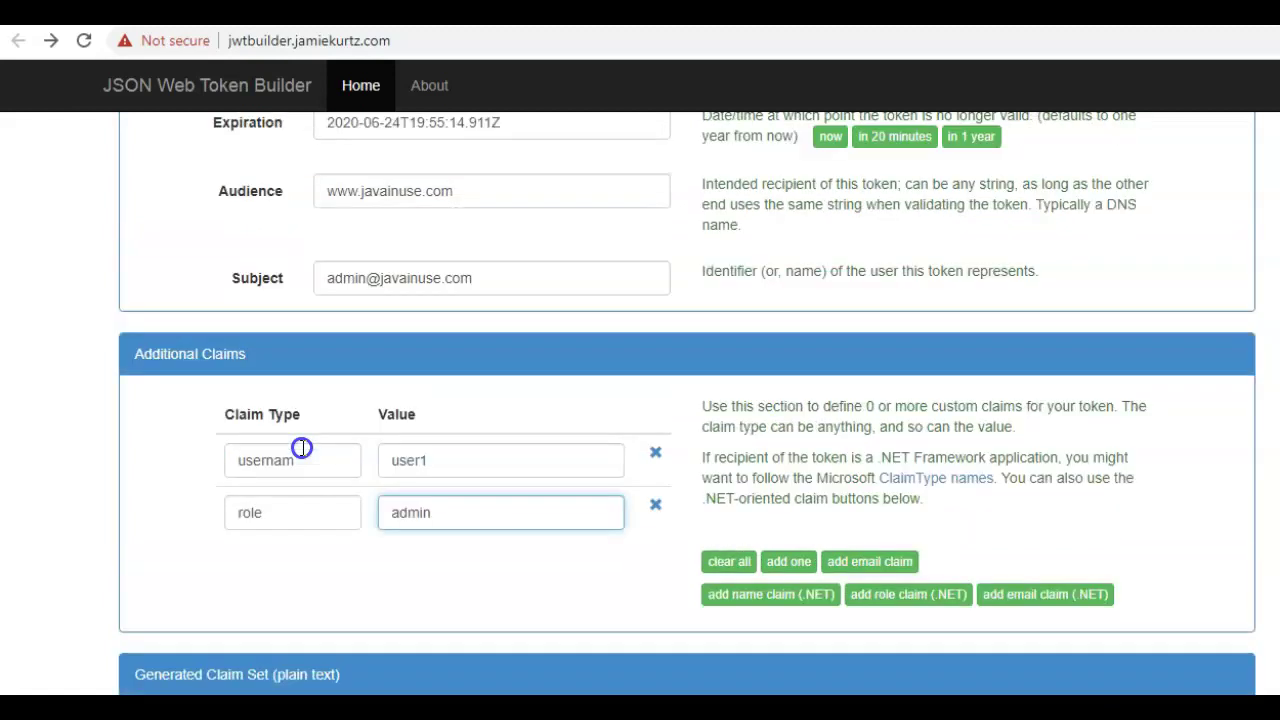
# - Highlight the generated claim set and choose HS512 as the signing algorithm
pyautogui.scroll(-5, 302, 447)
pyautogui.scroll(1, 341, 341)
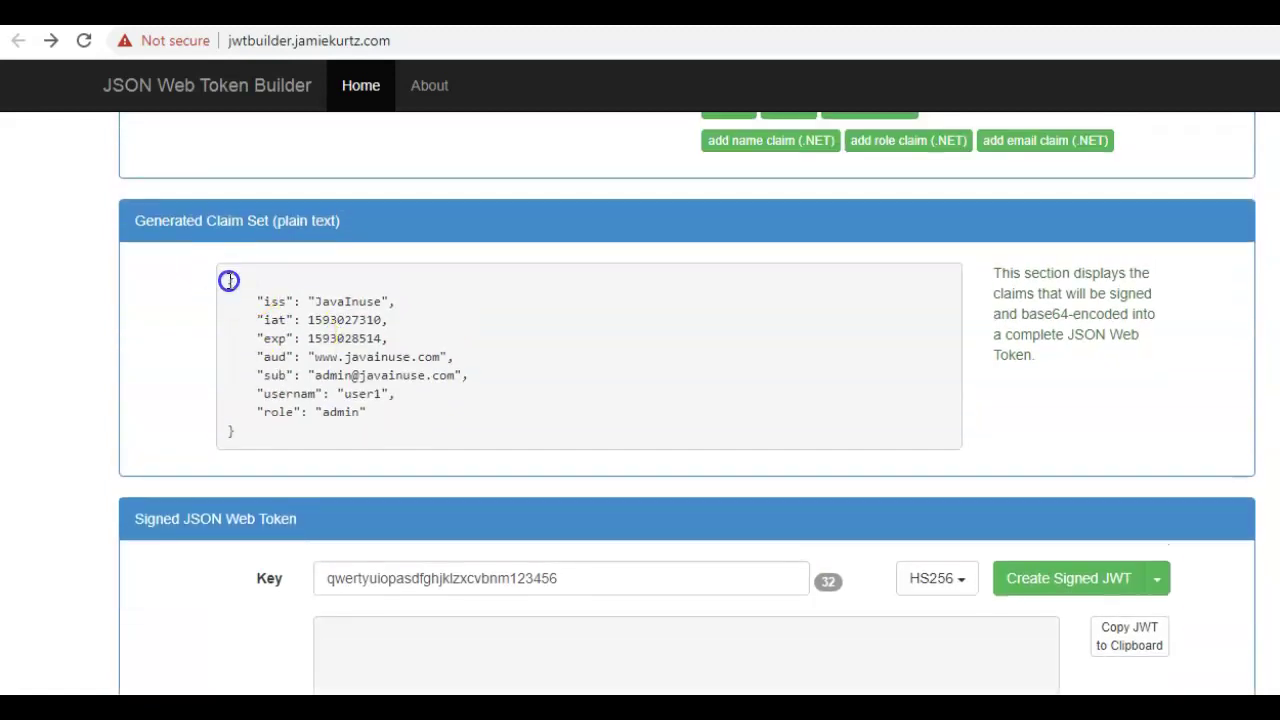
pyautogui.moveTo(226, 285); pyautogui.dragTo(314, 437)
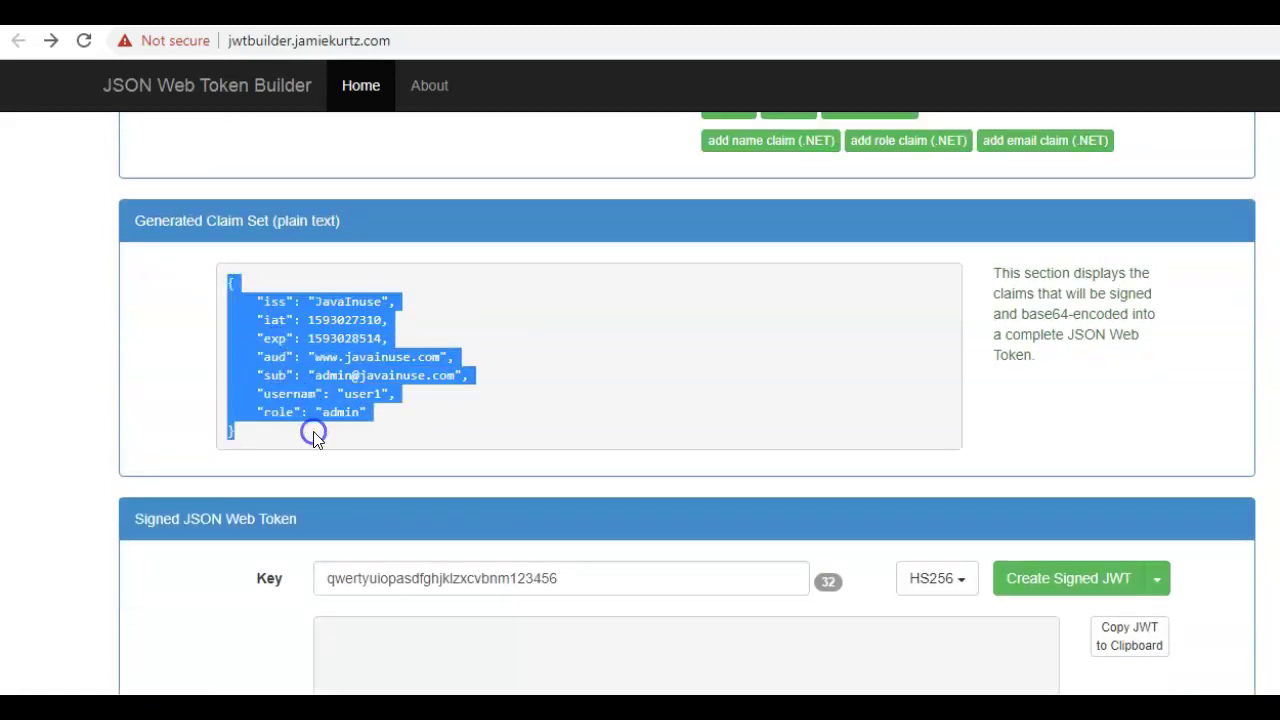
pyautogui.scroll(-1, 340, 360)
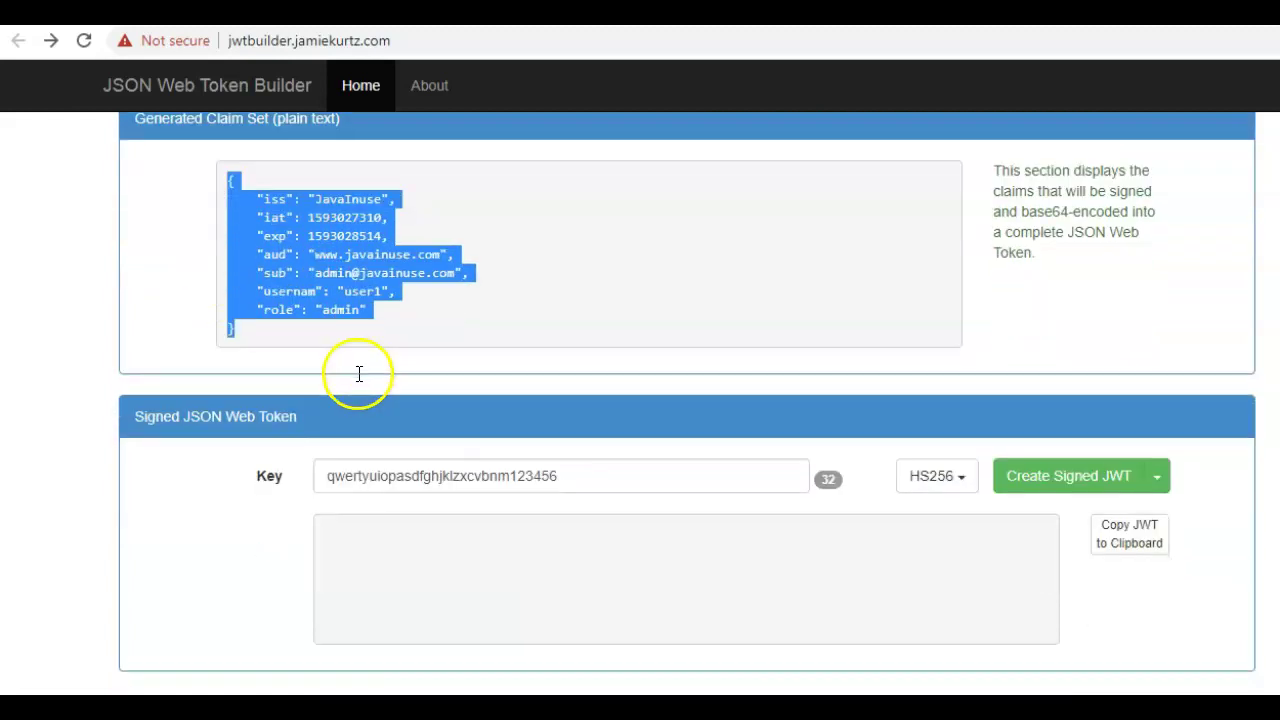
pyautogui.click(966, 487)
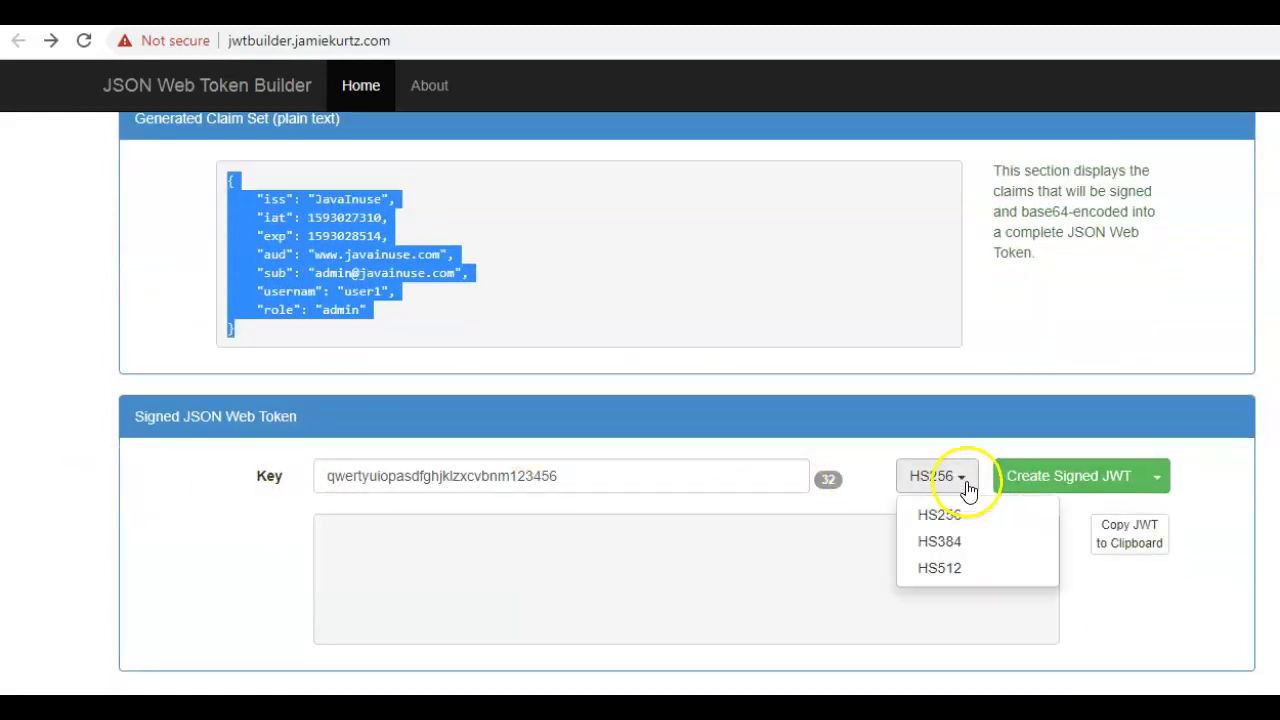
pyautogui.click(945, 568)
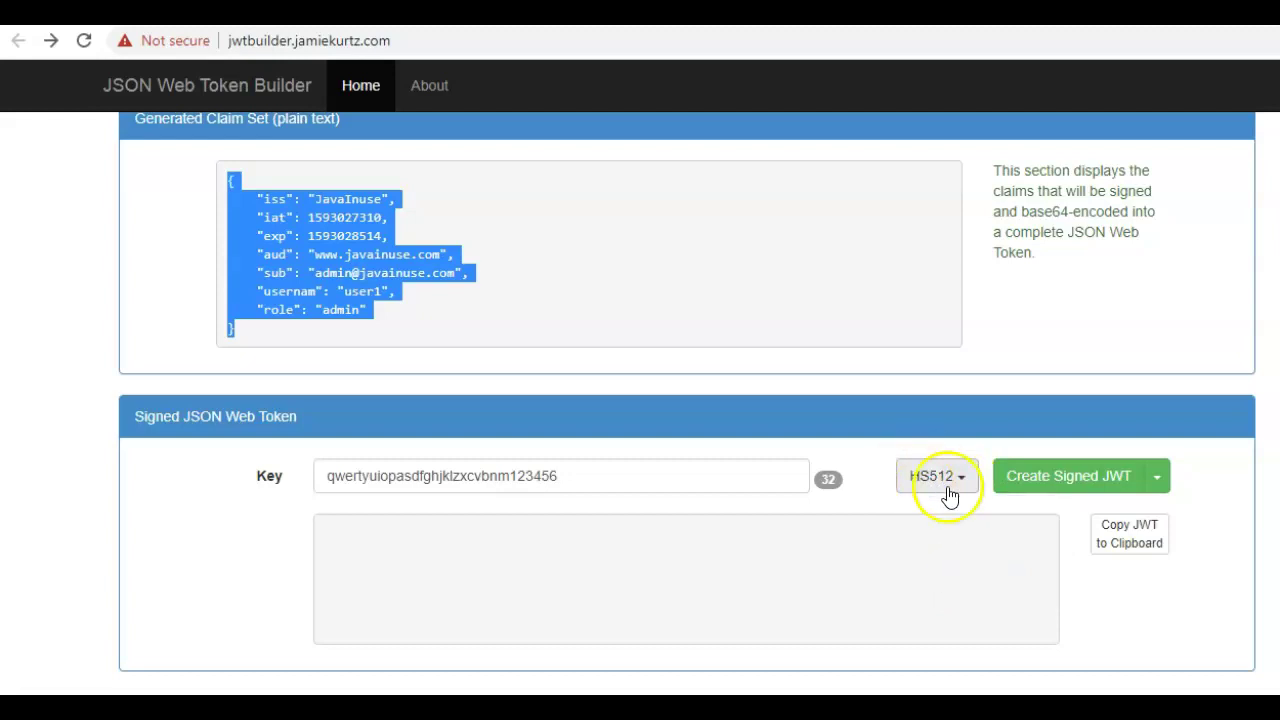
# - Replace the signing key with a new secret, create the signed JWT and select it
pyautogui.doubleClick(449, 478)
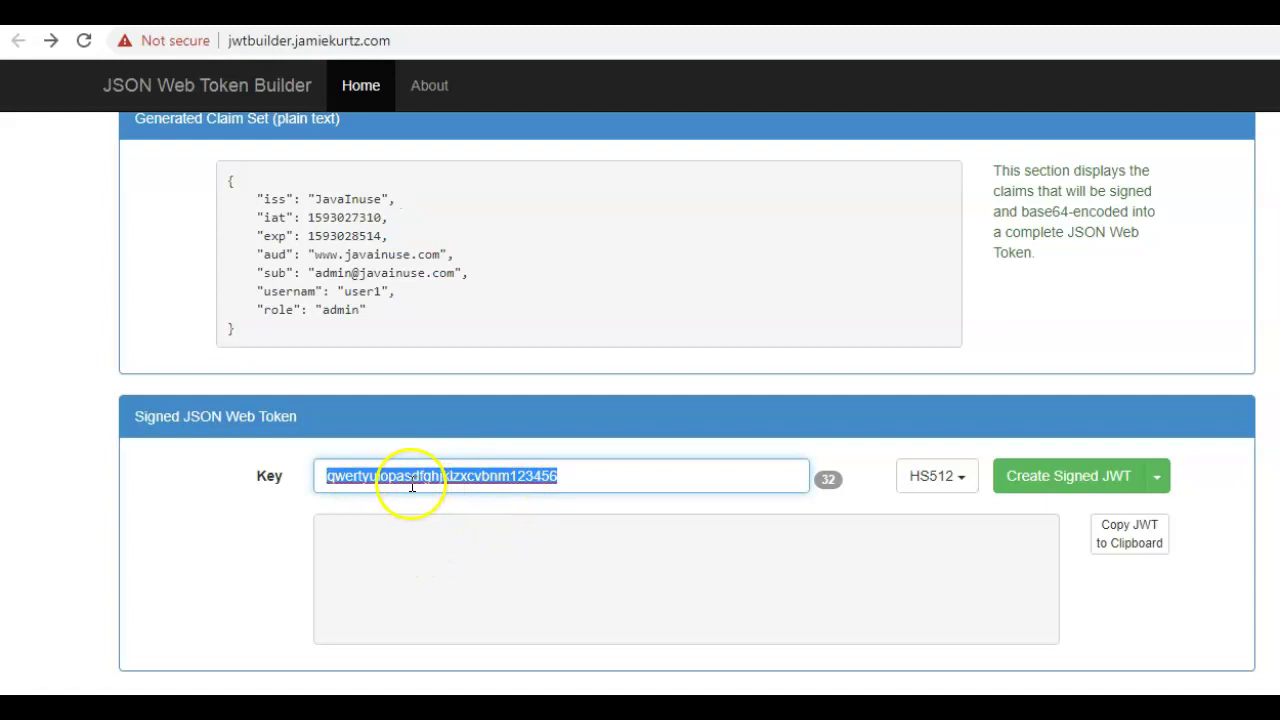
pyautogui.scroll(3, 463, 514)
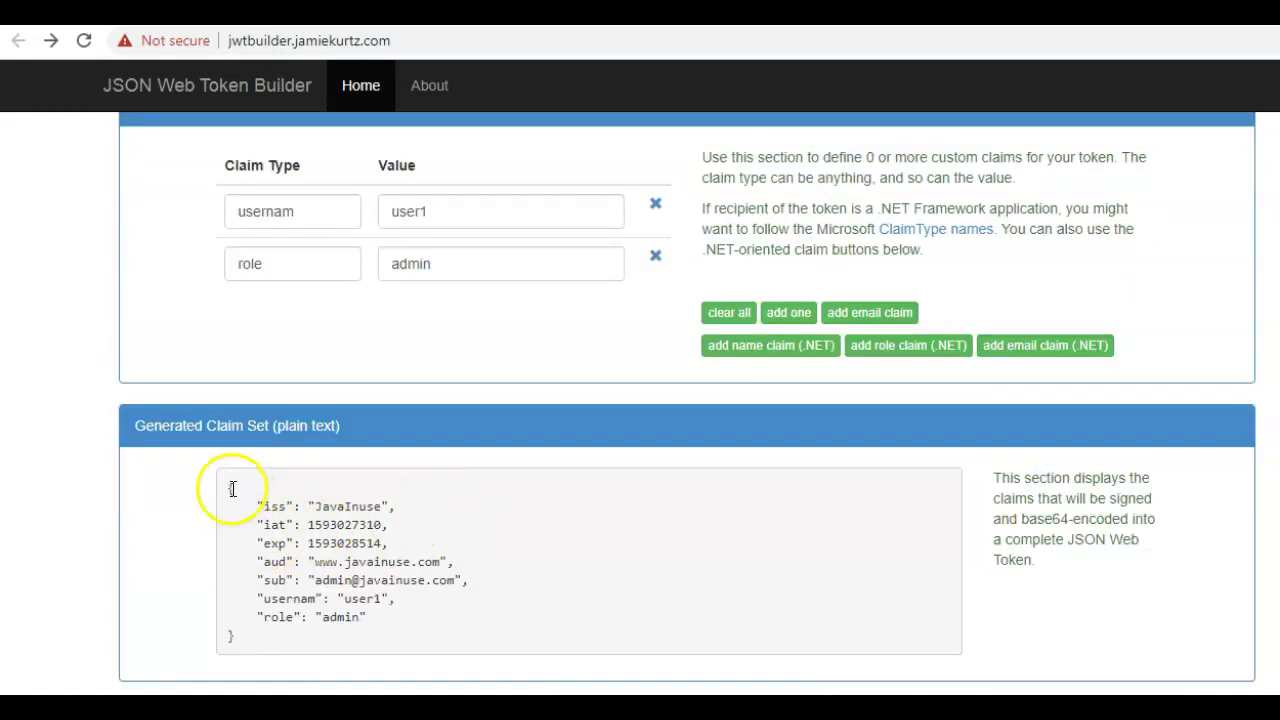
pyautogui.moveTo(230, 487); pyautogui.dragTo(265, 535)
pyautogui.scroll(-1, 280, 563)
pyautogui.scroll(-1, 960, 570)
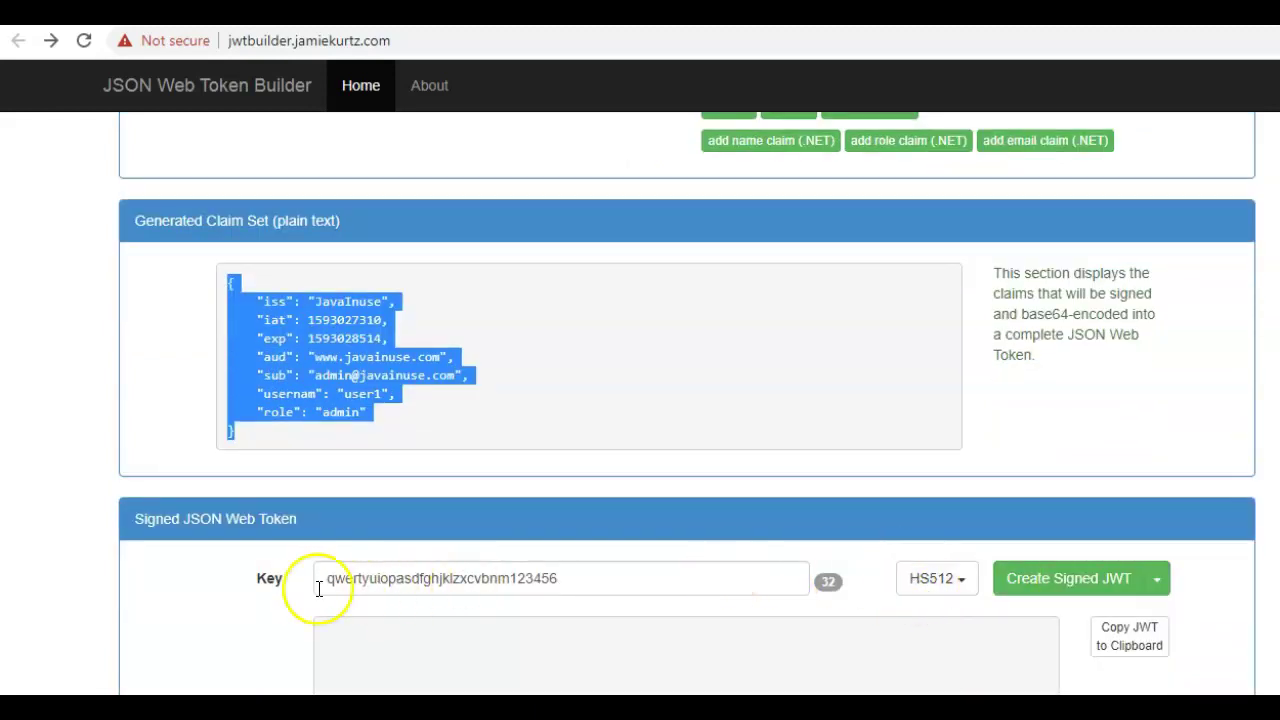
pyautogui.doubleClick(435, 578)
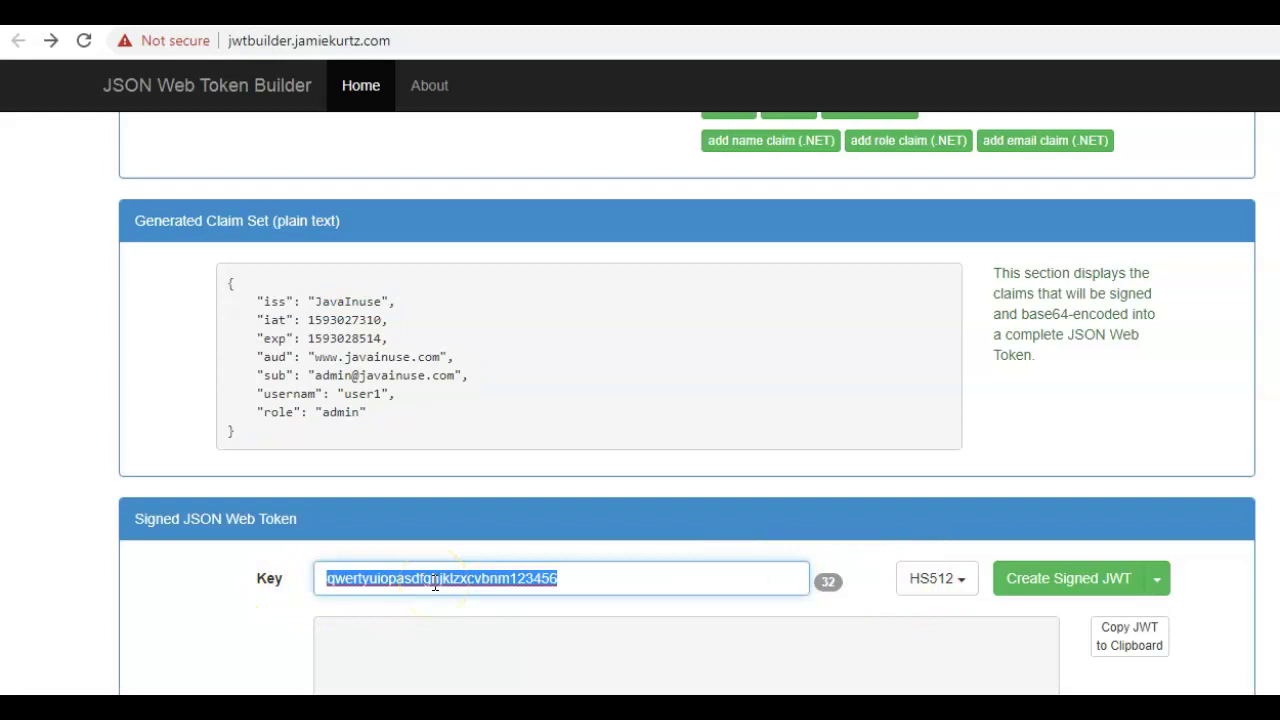
pyautogui.write('S')
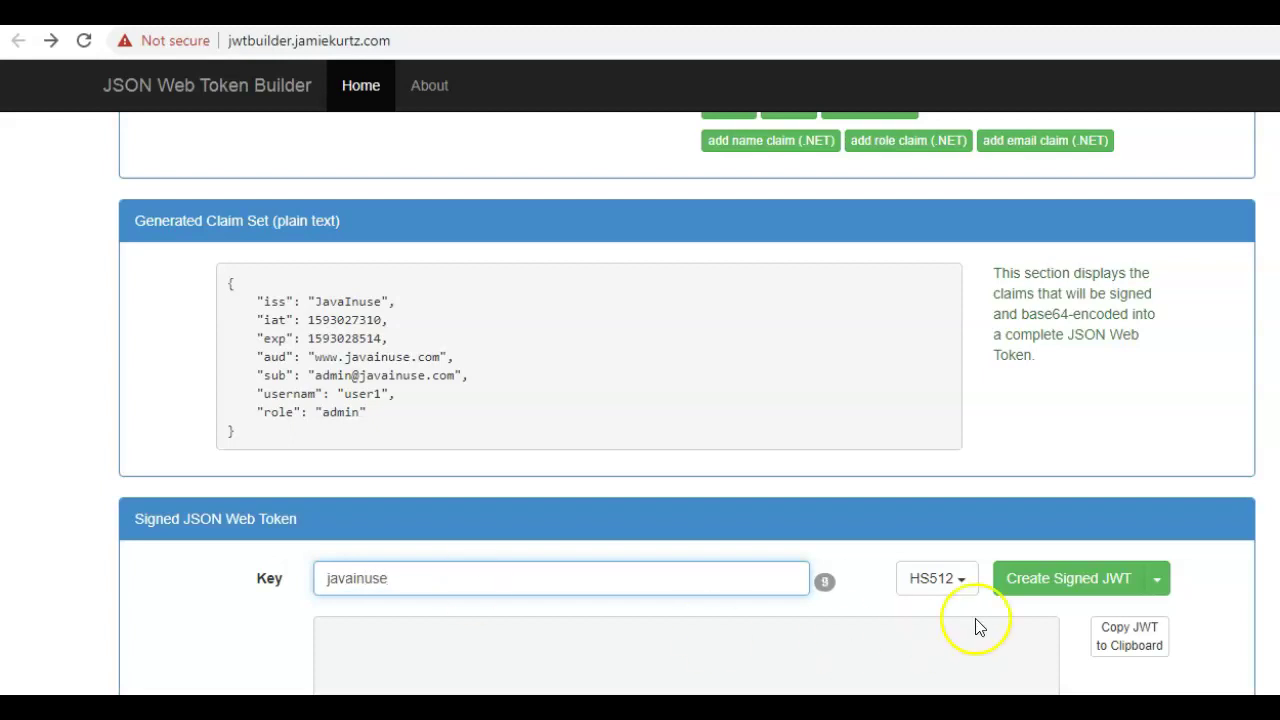
pyautogui.scroll(-1, 1000, 615)
pyautogui.click(1070, 483)
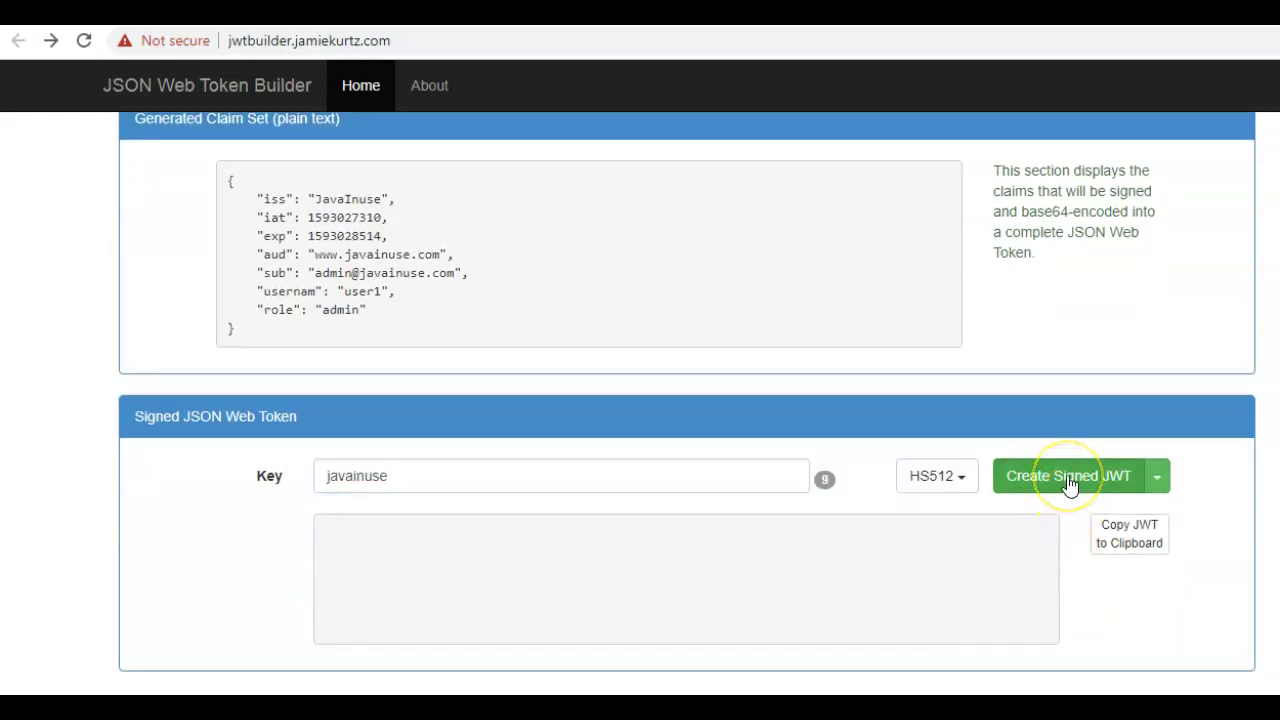
pyautogui.tripleClick(337, 534)
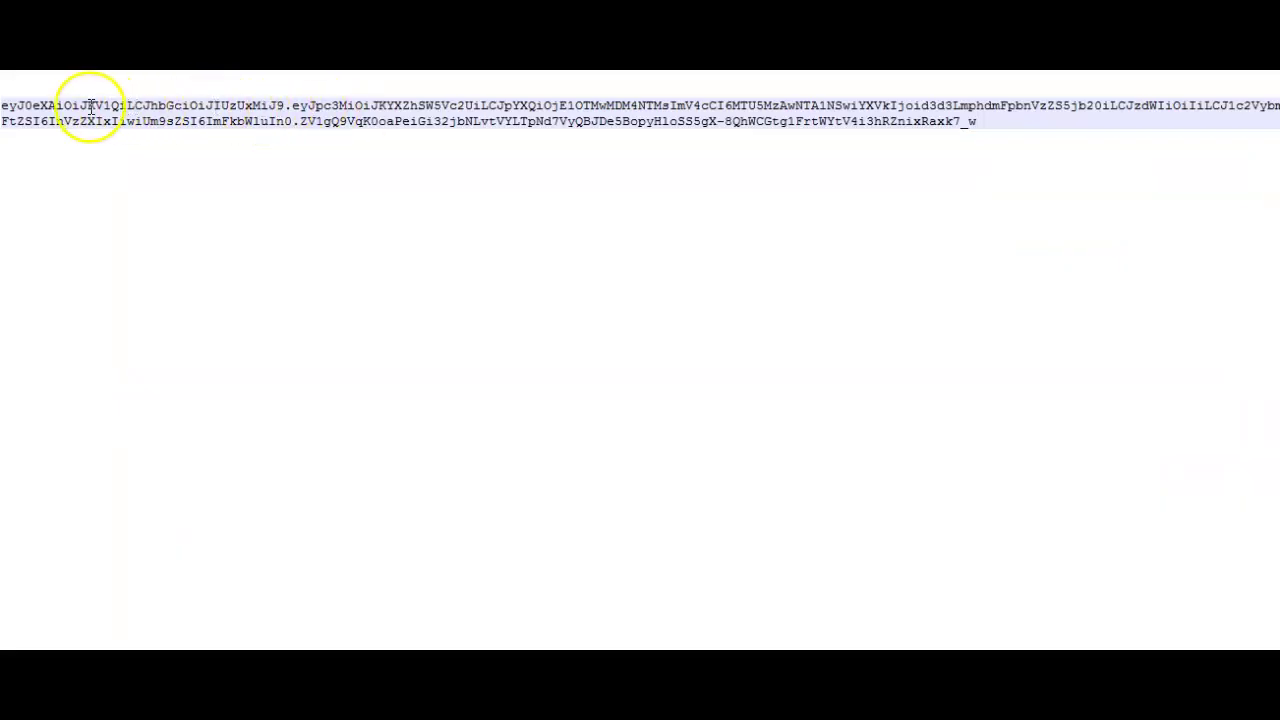
# - Highlight the token's header, payload and signature parts in turn
pyautogui.doubleClick(88, 107)
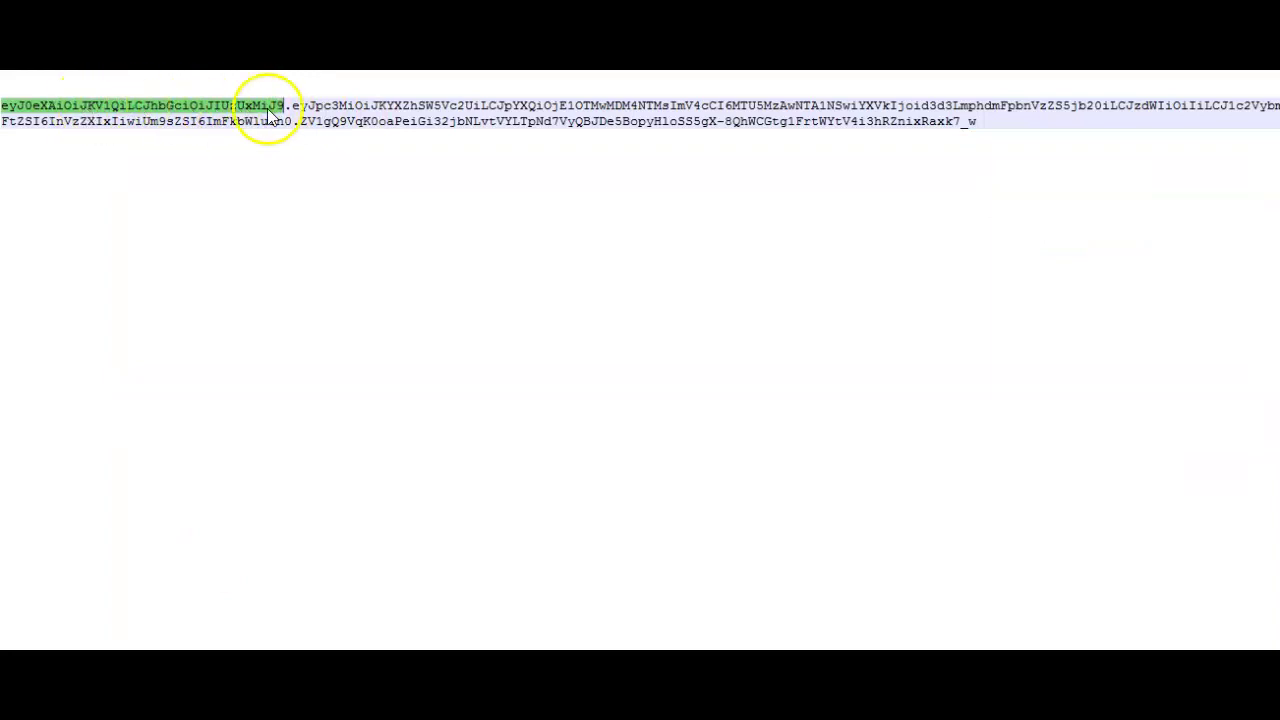
pyautogui.doubleClick(393, 107)
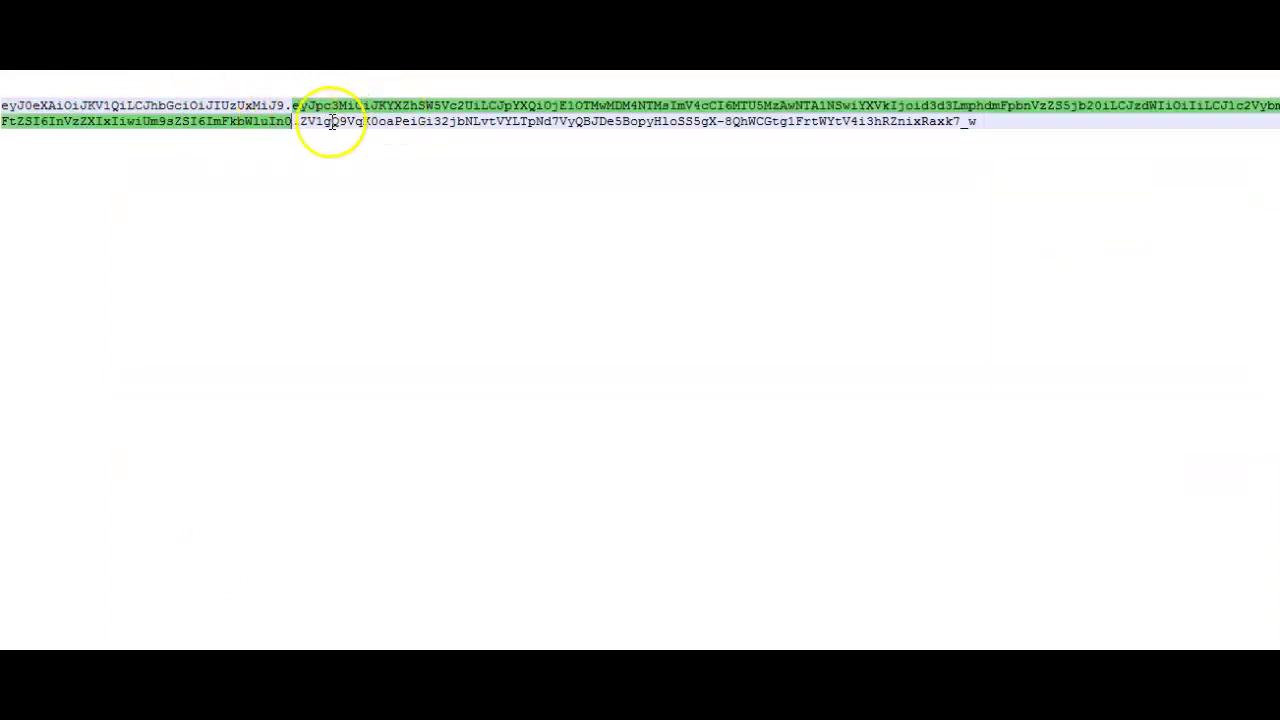
pyautogui.click(389, 120)
pyautogui.doubleClick(391, 120)
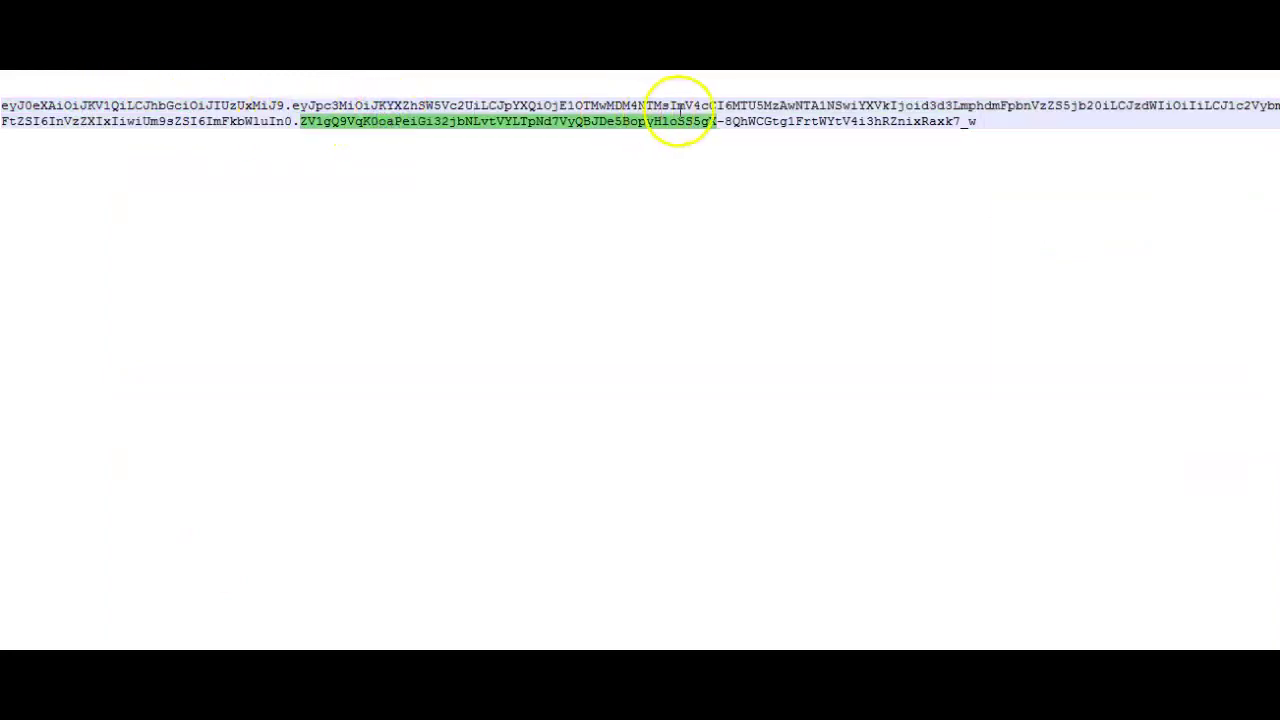
pyautogui.click(695, 107)
pyautogui.moveTo(305, 122); pyautogui.dragTo(976, 122)
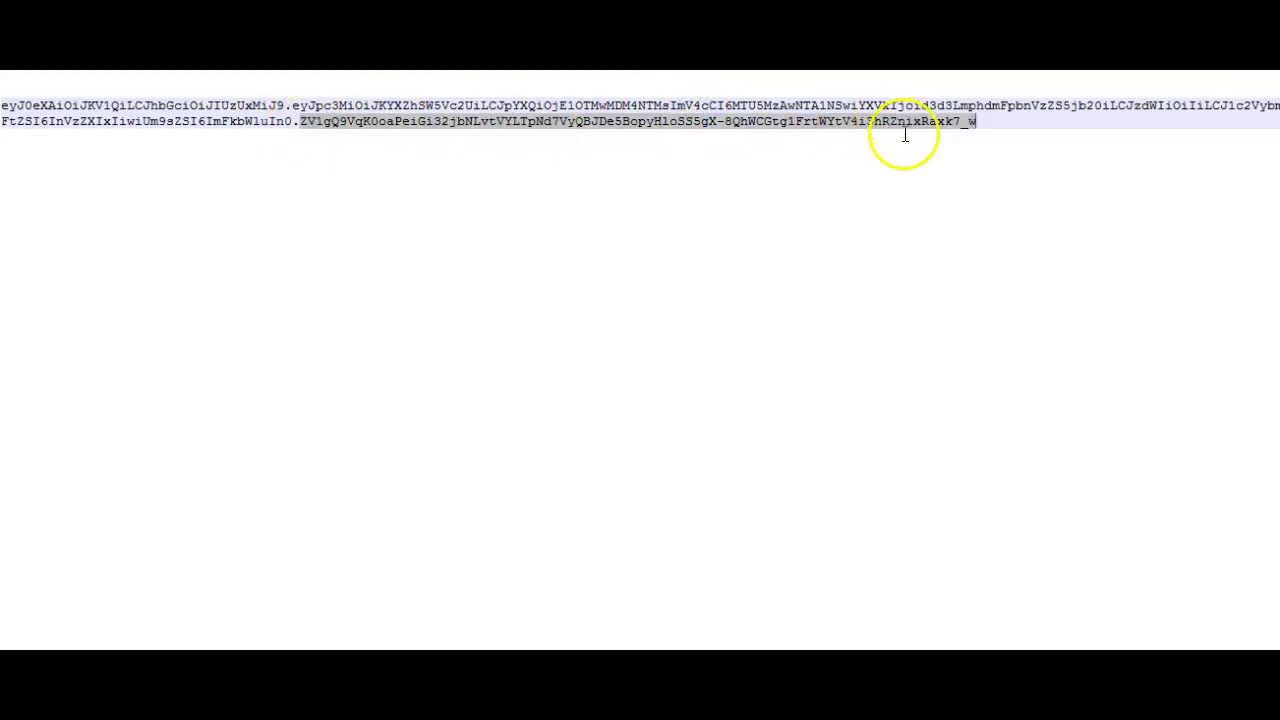
pyautogui.moveTo(8, 107); pyautogui.dragTo(292, 122)
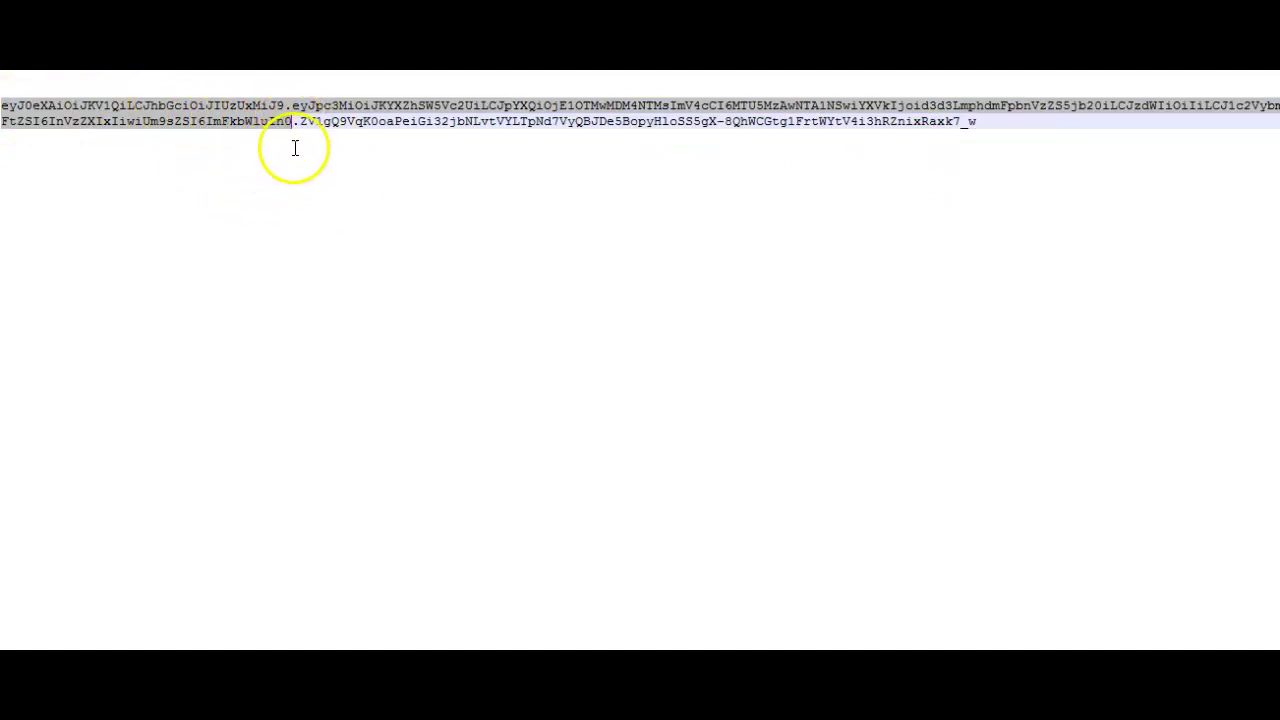
# - Select the entire token and bring up the jwt.io debugger
pyautogui.moveTo(984, 121); pyautogui.dragTo(58, 105)
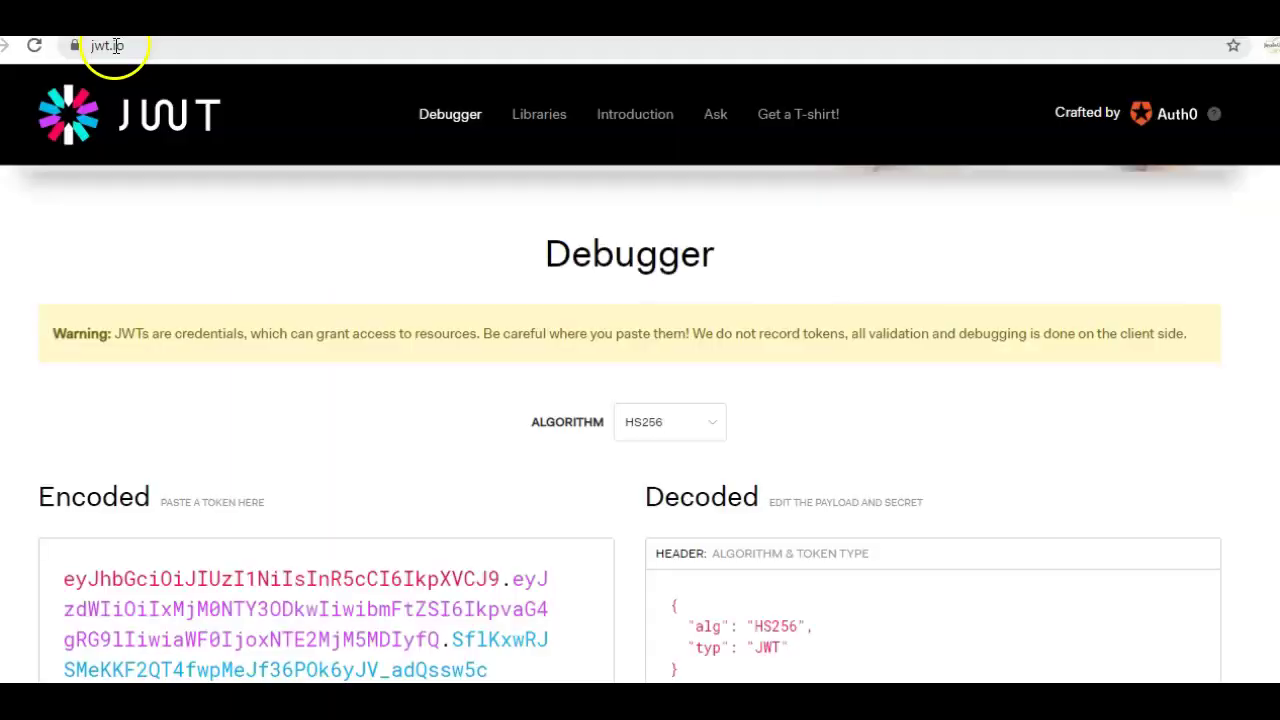
pyautogui.moveTo(172, 46); pyautogui.dragTo(91, 46)
pyautogui.scroll(-2, 394, 249)
# - Replace jwt.io's sample encoded token with the copied HS512 token
pyautogui.moveTo(63, 378); pyautogui.dragTo(558, 484)
pyautogui.hotkey('ctrl', 'v')
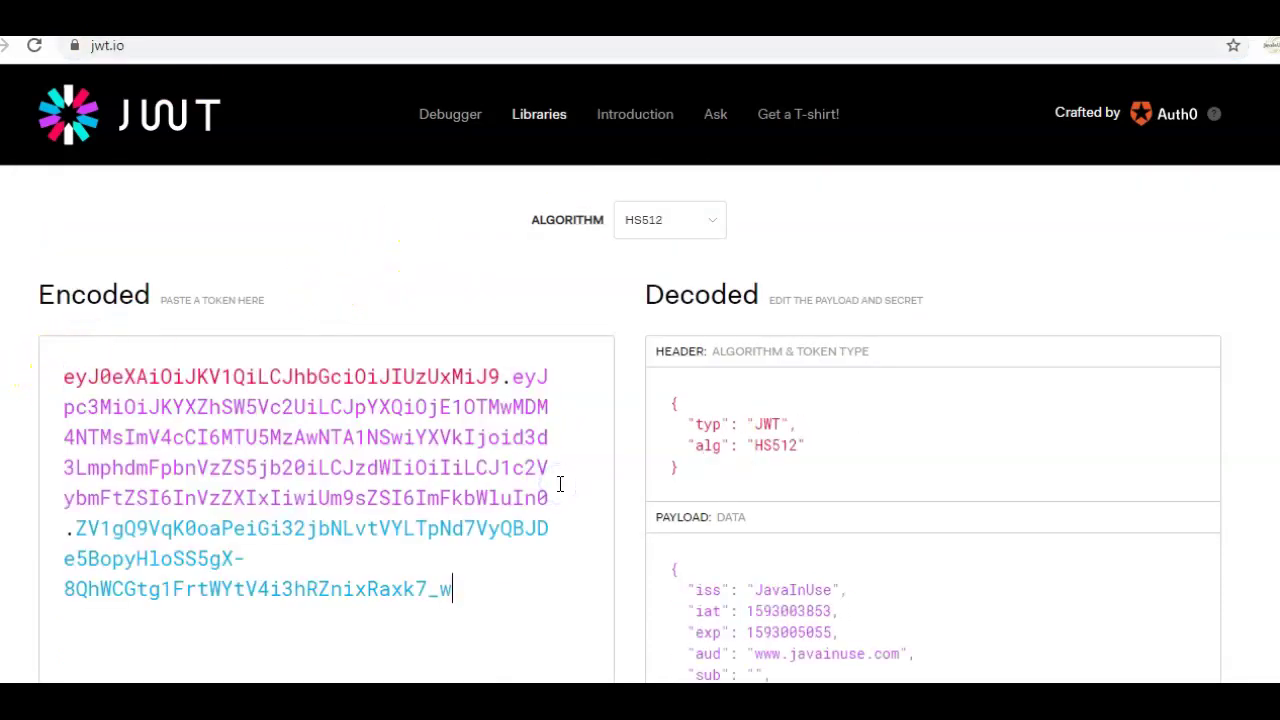
pyautogui.scroll(-3, 946, 491)
pyautogui.scroll(1, 937, 466)
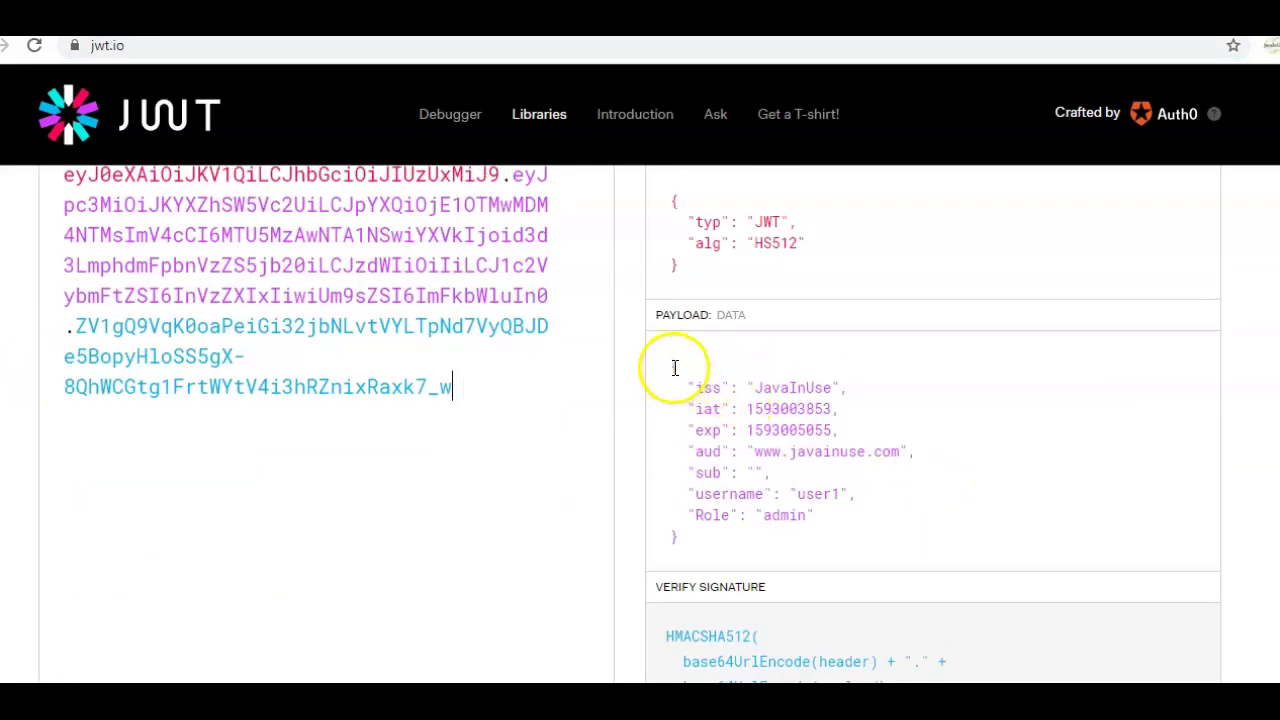
# - Review the decoded HS512 header and payload claims username user1 and Role admin
pyautogui.moveTo(443, 391); pyautogui.dragTo(58, 378)
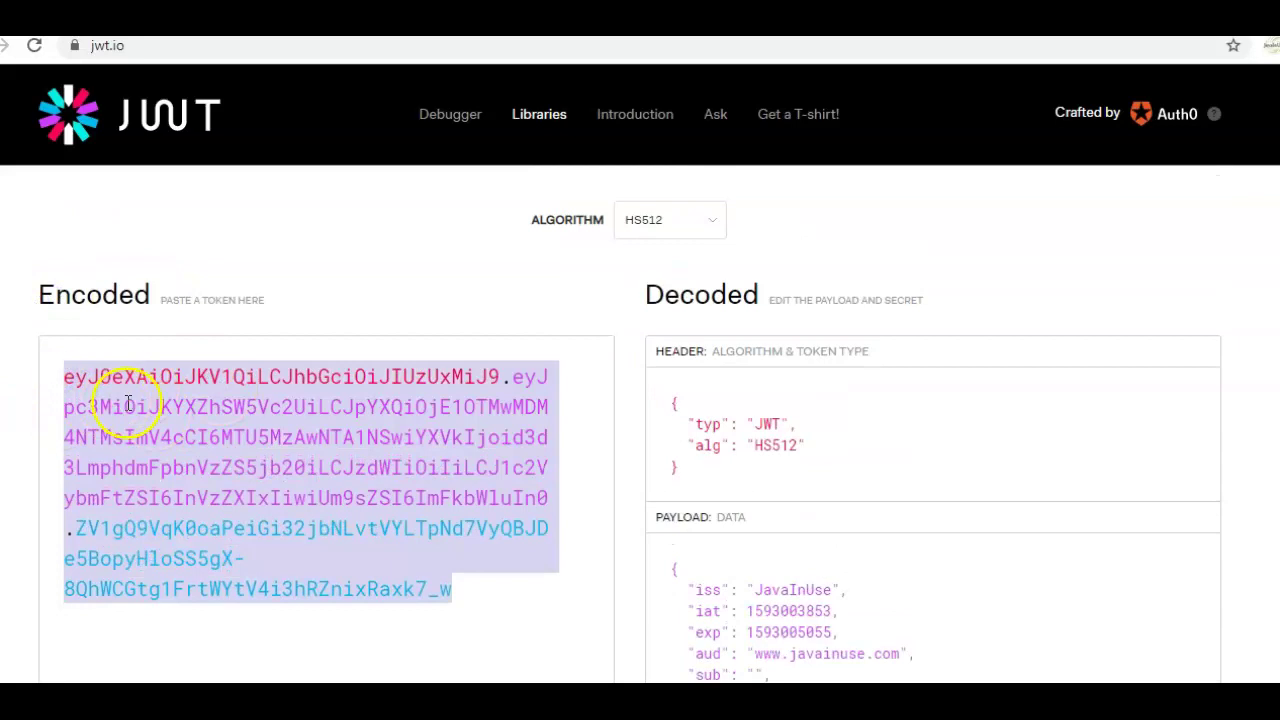
pyautogui.click(737, 449)
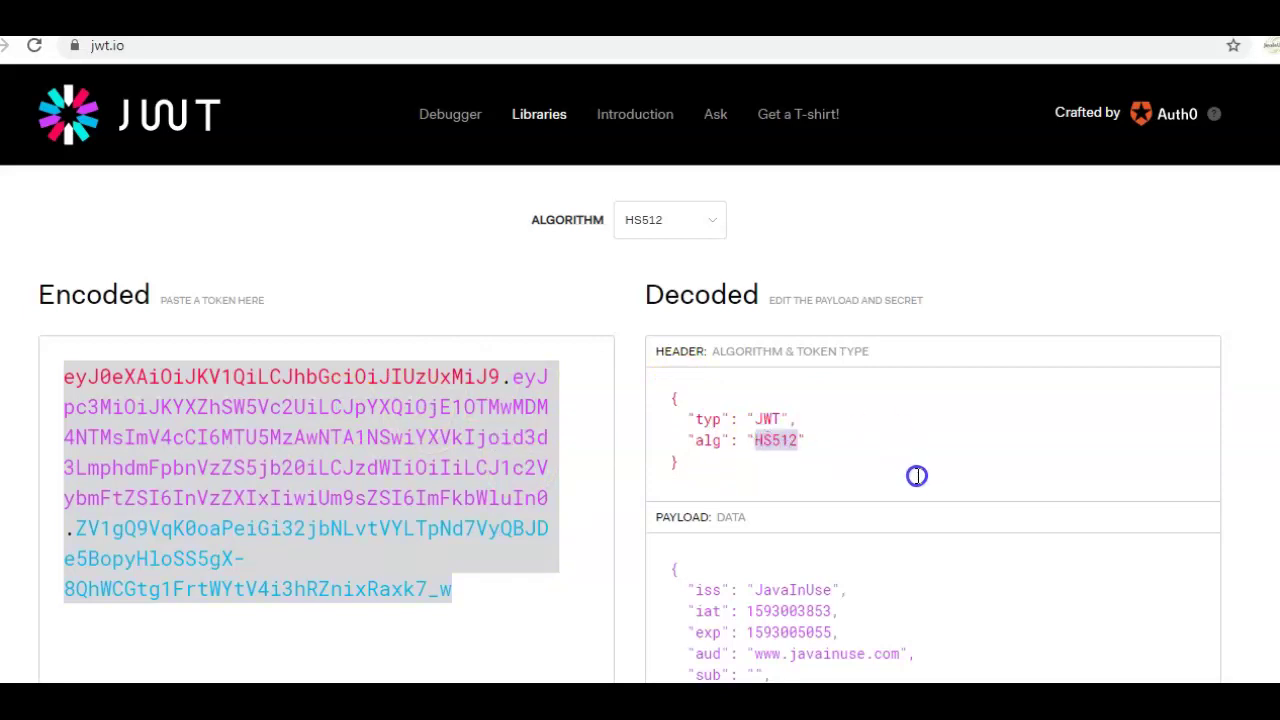
pyautogui.scroll(-2, 914, 474)
pyautogui.moveTo(670, 360); pyautogui.dragTo(737, 535)
pyautogui.scroll(-2, 884, 503)
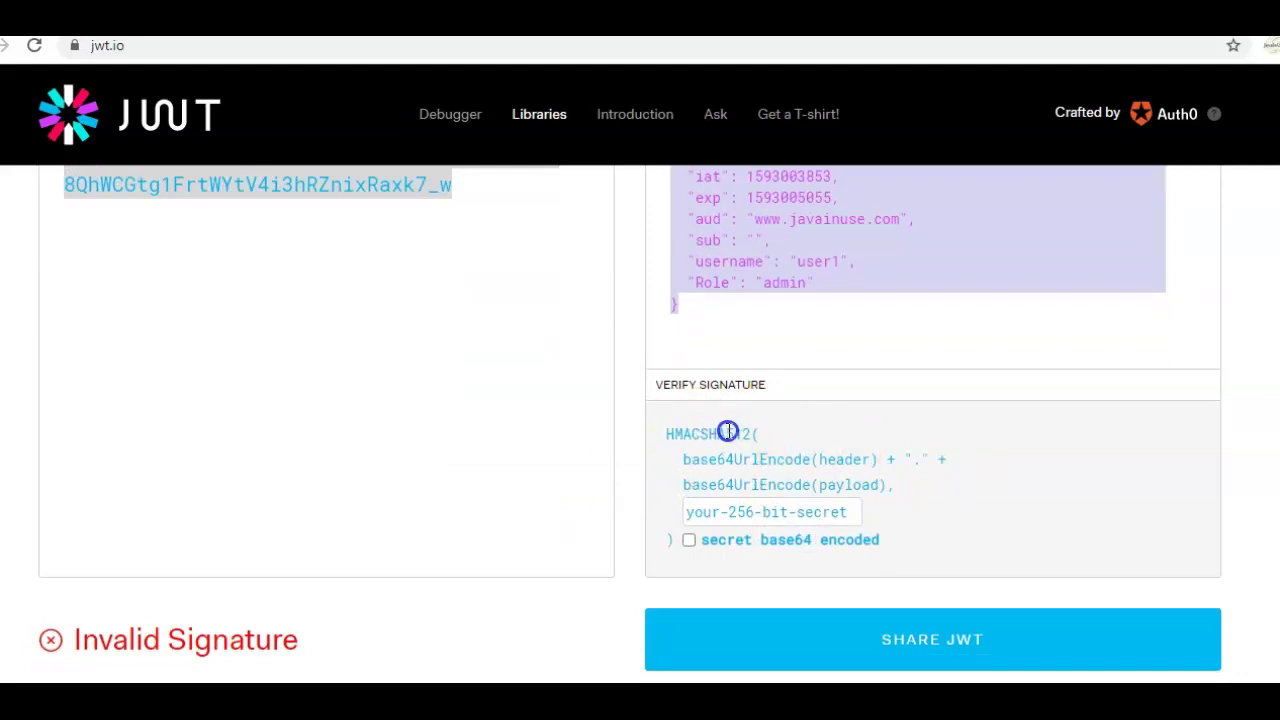
# - Highlight HMACSHA512 and the header and payload inputs of the signature formula
pyautogui.doubleClick(736, 432)
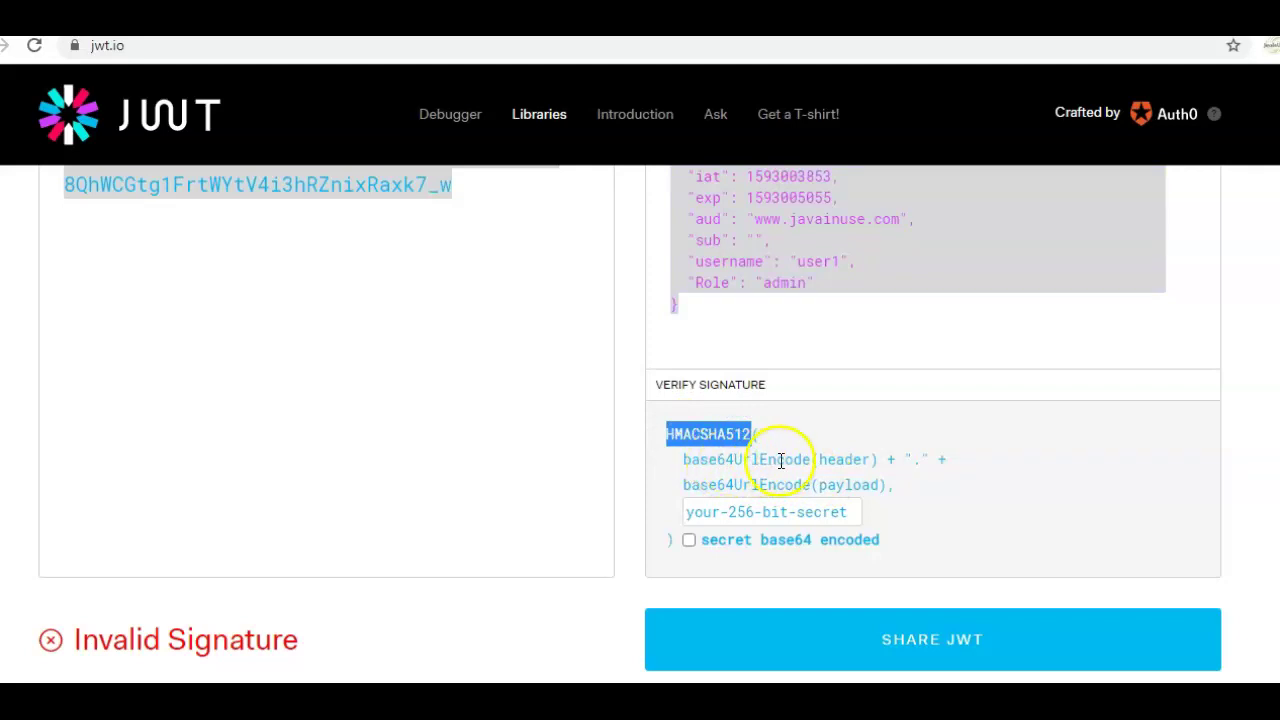
pyautogui.doubleClick(843, 459)
pyautogui.doubleClick(846, 484)
# - Paste the signing secret over the placeholder so the signature shows as verified
pyautogui.click(762, 509)
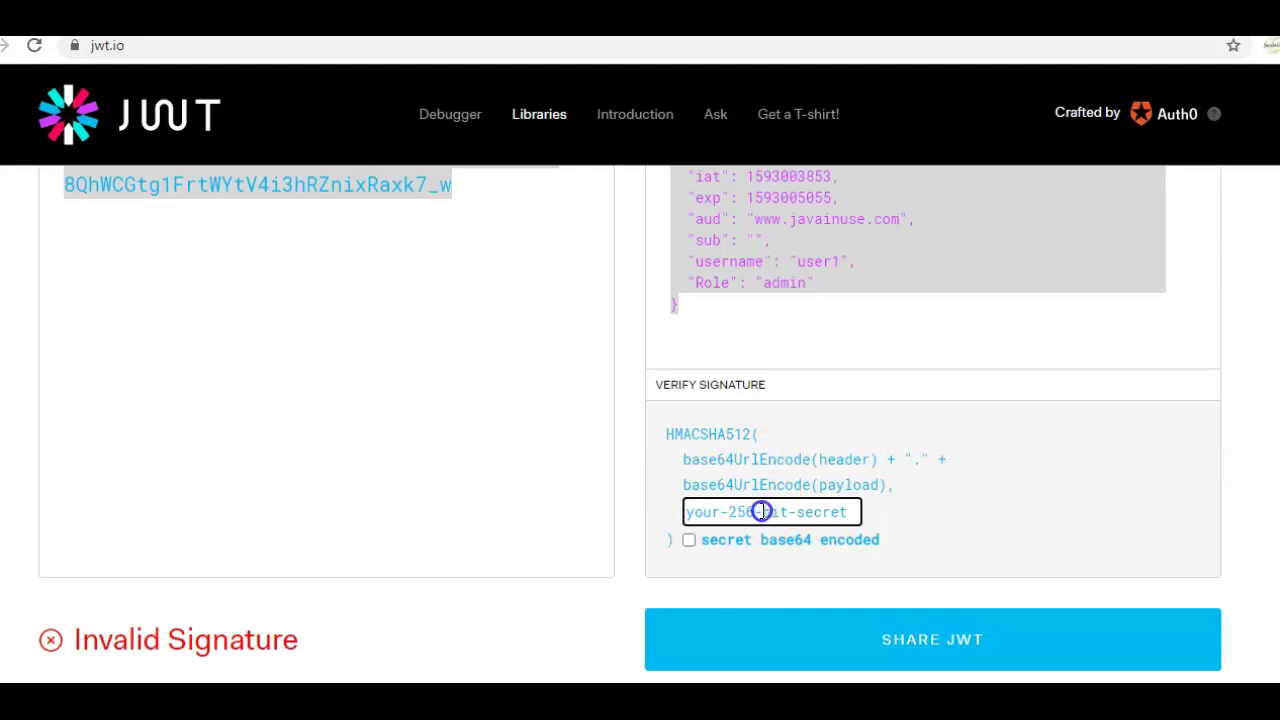
pyautogui.scroll(3, 517, 394)
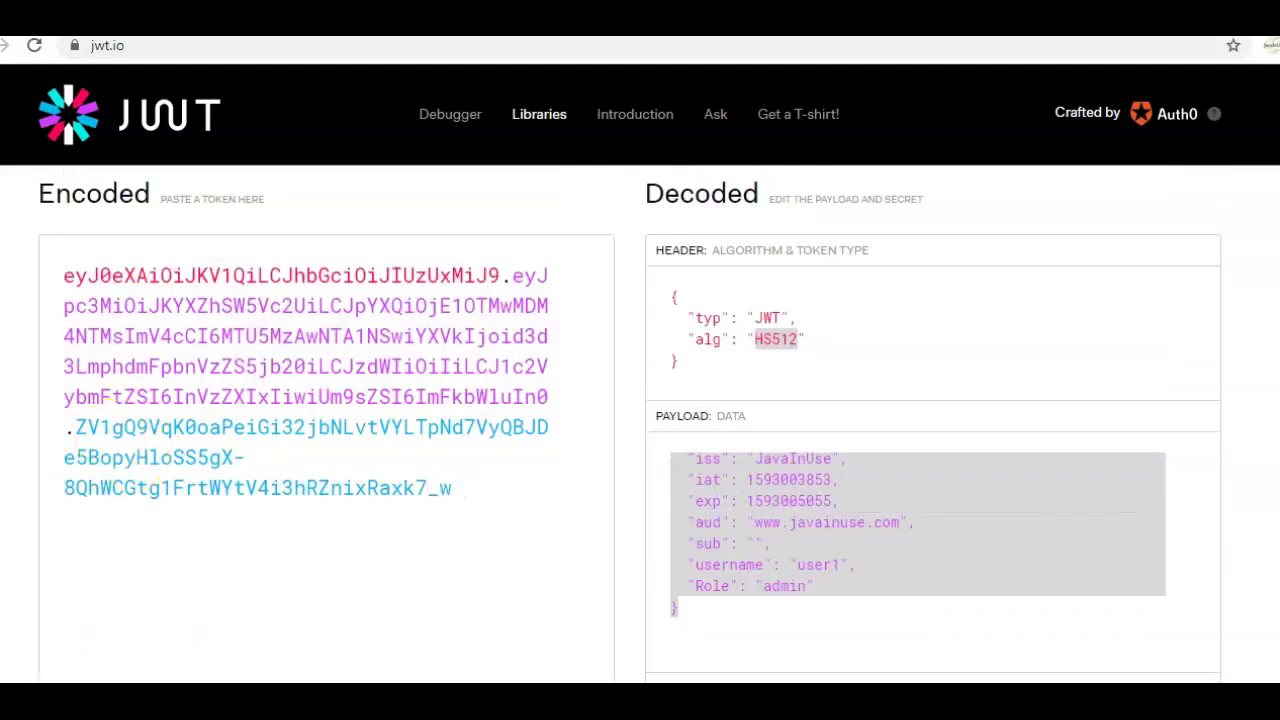
pyautogui.scroll(-2, 929, 571)
pyautogui.click(797, 613)
pyautogui.scroll(-1, 1194, 503)
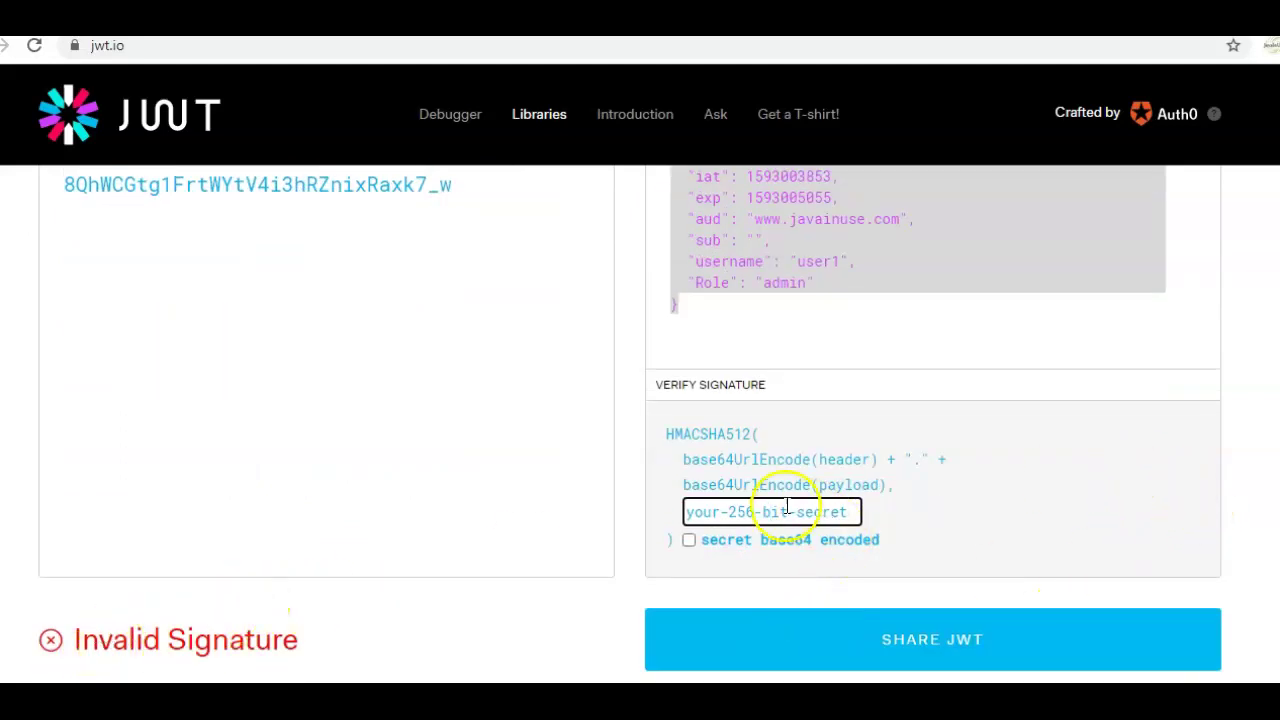
pyautogui.scroll(-2, 778, 509)
pyautogui.tripleClick(764, 304)
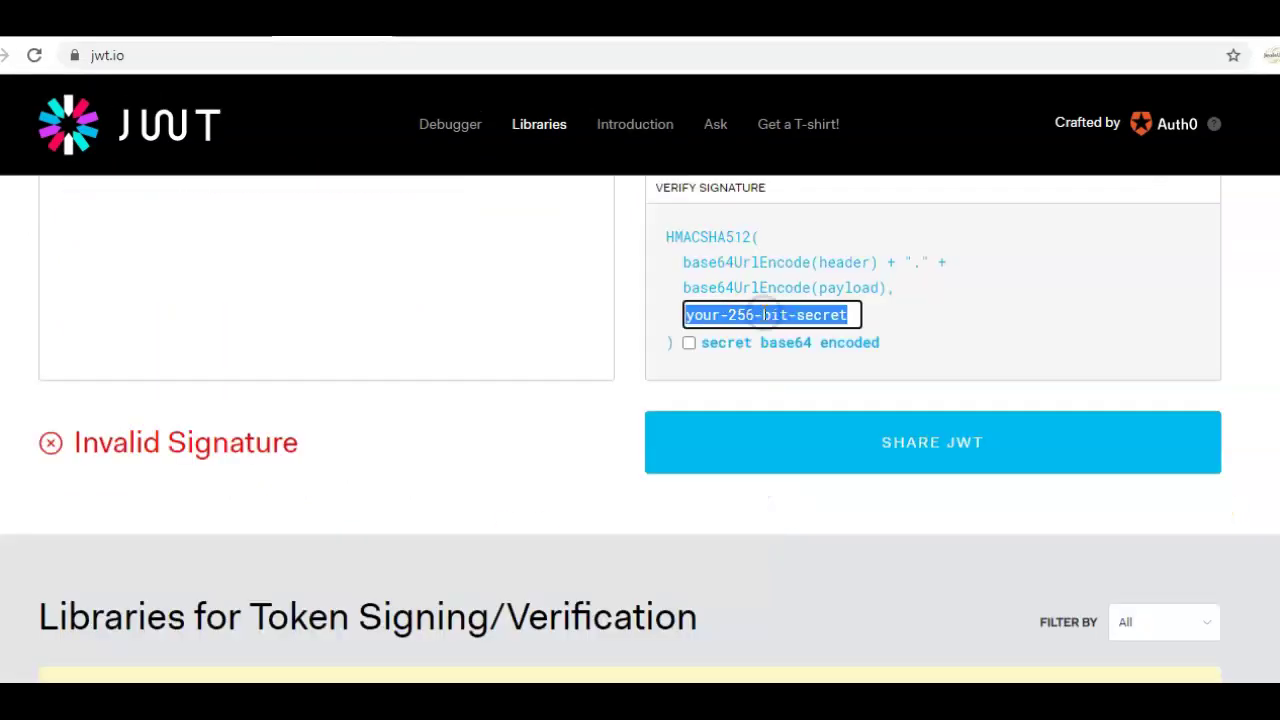
pyautogui.hotkey('ctrl', 'v')
pyautogui.moveTo(71, 441); pyautogui.dragTo(309, 449)
pyautogui.click(309, 449)
# - Select the payload part of the encoded token and switch to base64encode.org
pyautogui.scroll(4, 423, 420)
pyautogui.scroll(3, 489, 565)
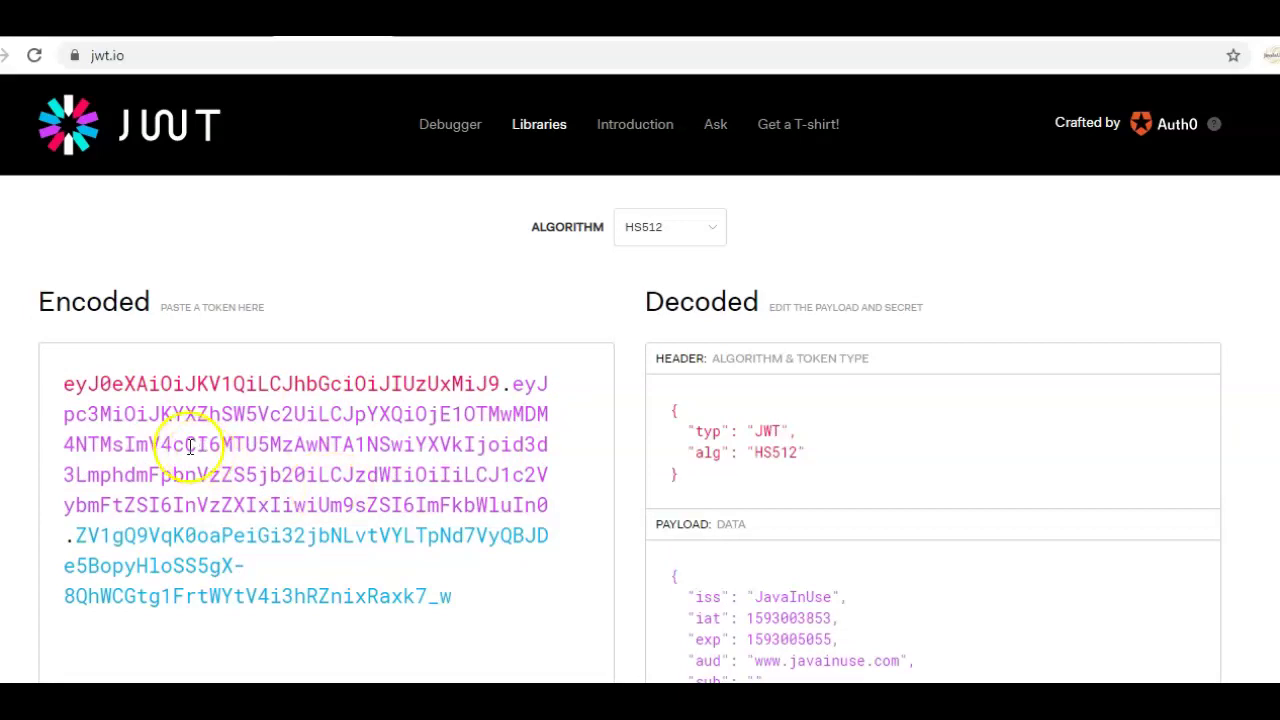
pyautogui.moveTo(64, 384); pyautogui.dragTo(483, 583)
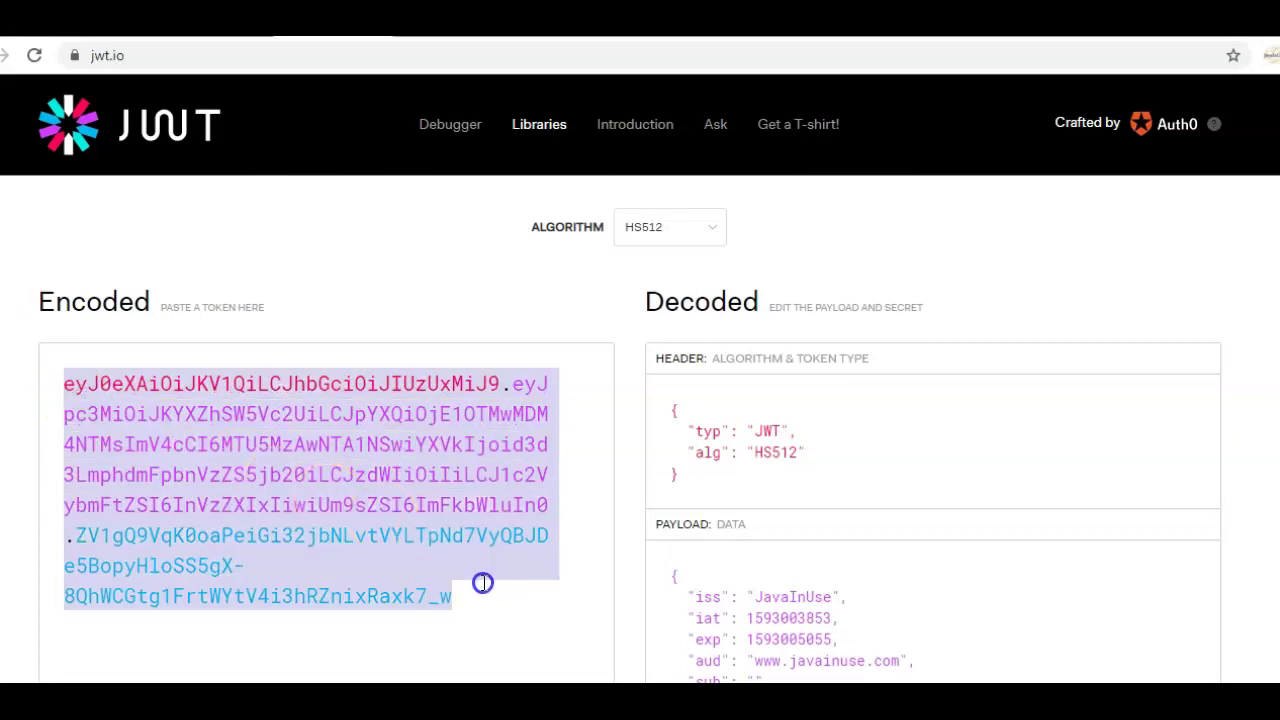
pyautogui.click(514, 442)
pyautogui.moveTo(515, 384); pyautogui.dragTo(543, 505)
pyautogui.hotkey('ctrl', 'c')
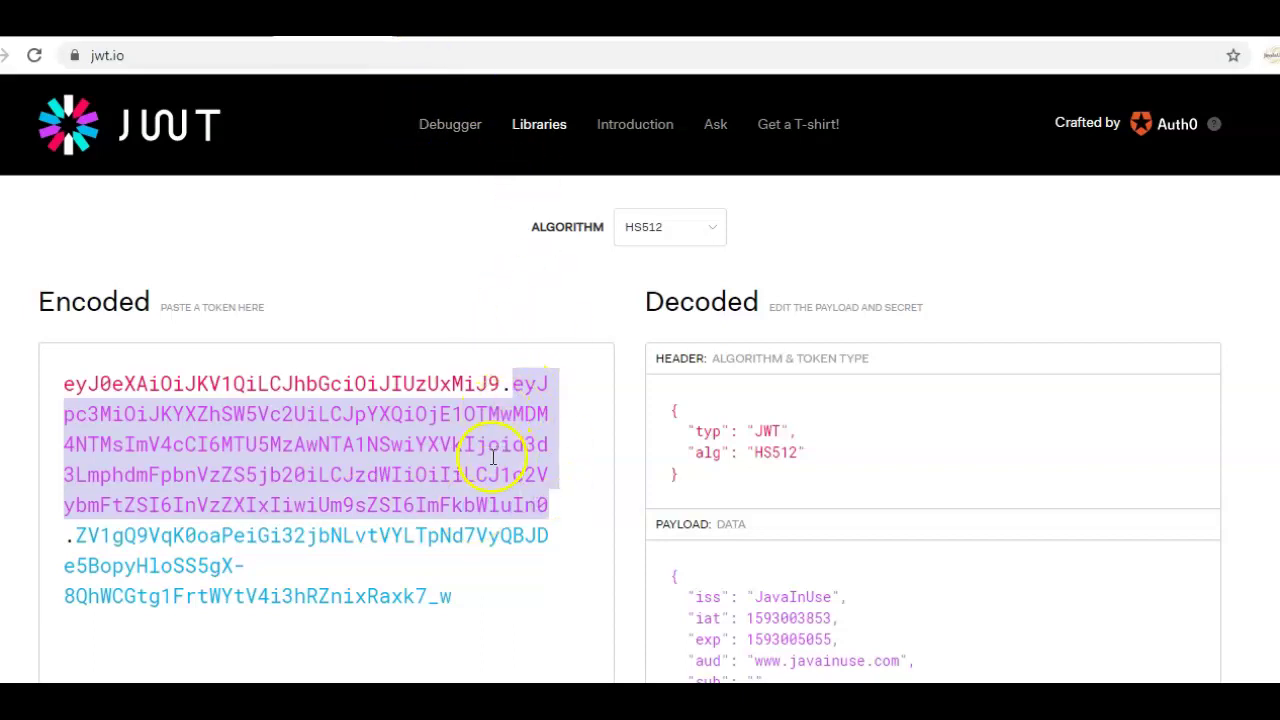
pyautogui.click(386, 24)
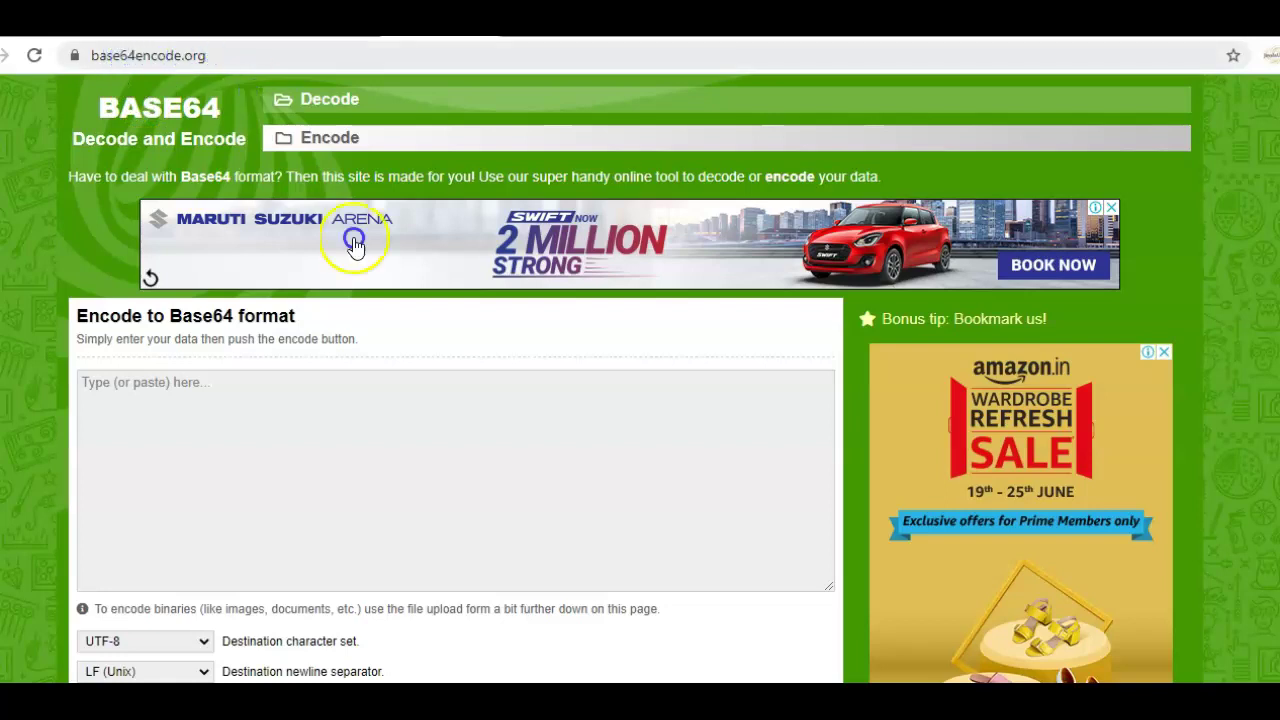
# - Decode the pasted JWT payload on base64decode.org and change the issuer JavaInUse to JavaInUse1
pyautogui.click(335, 105)
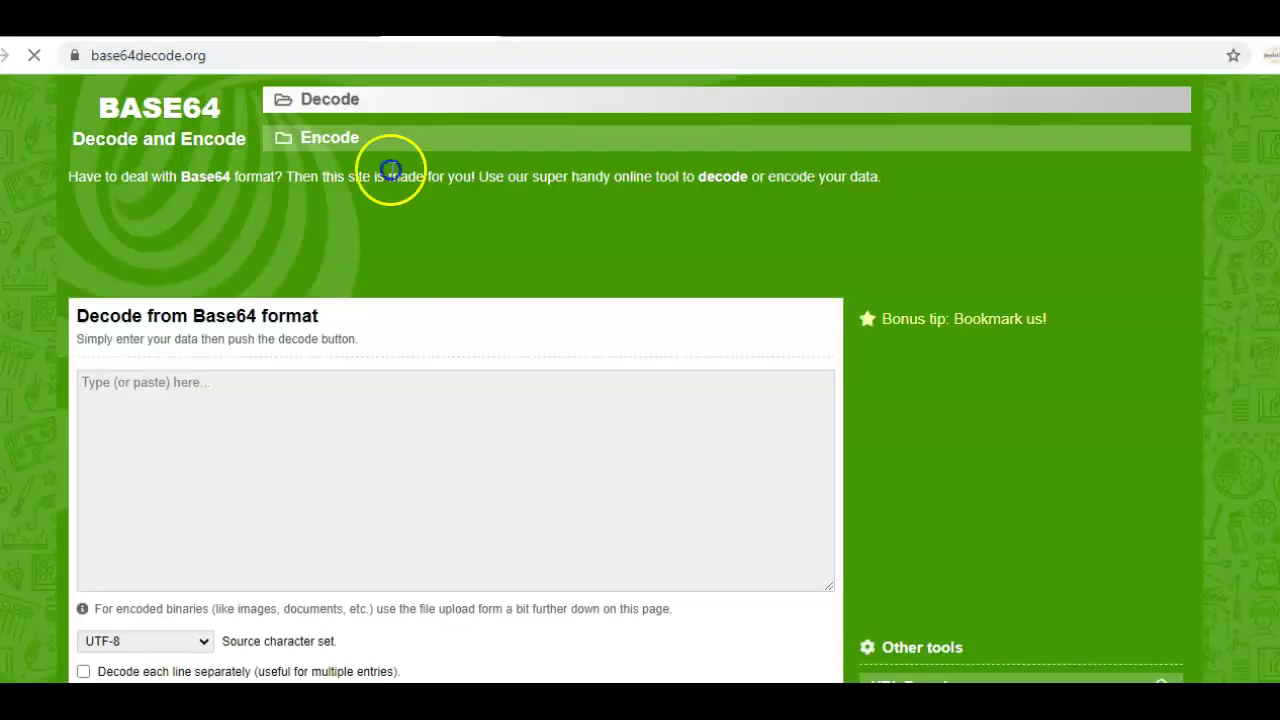
pyautogui.hotkey('ctrl', 'v')
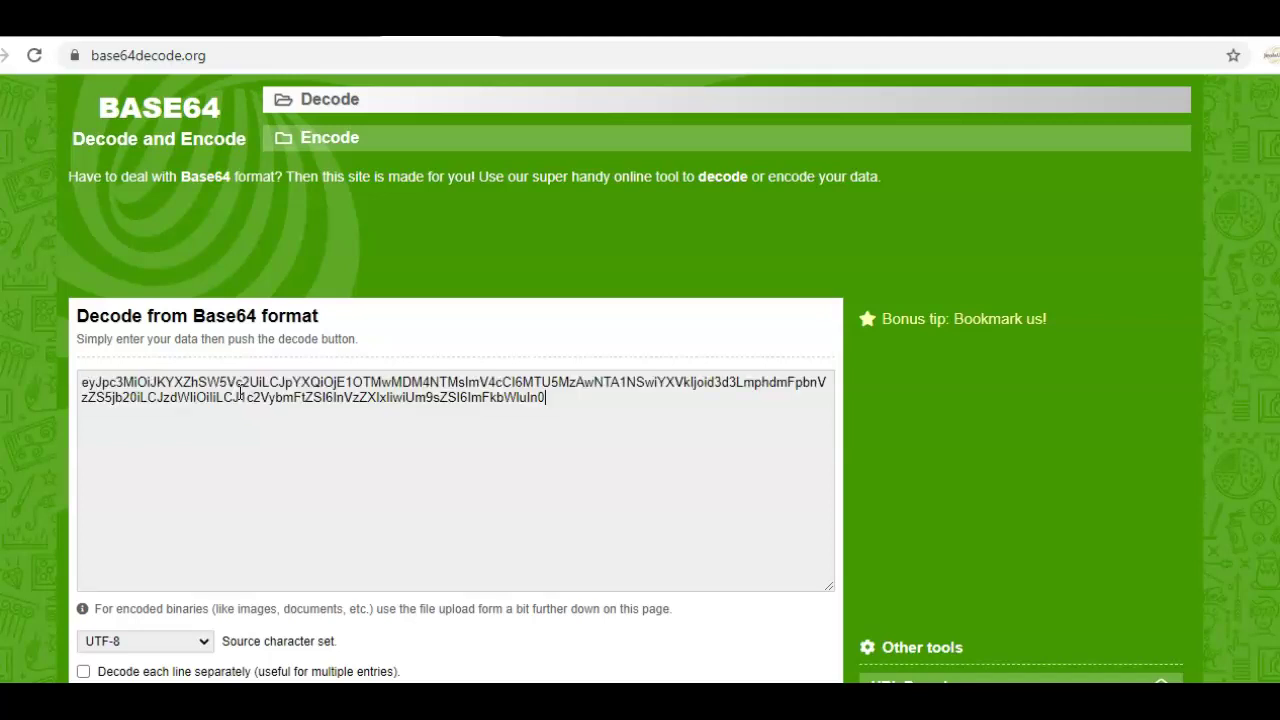
pyautogui.scroll(-3, 240, 392)
pyautogui.click(152, 438)
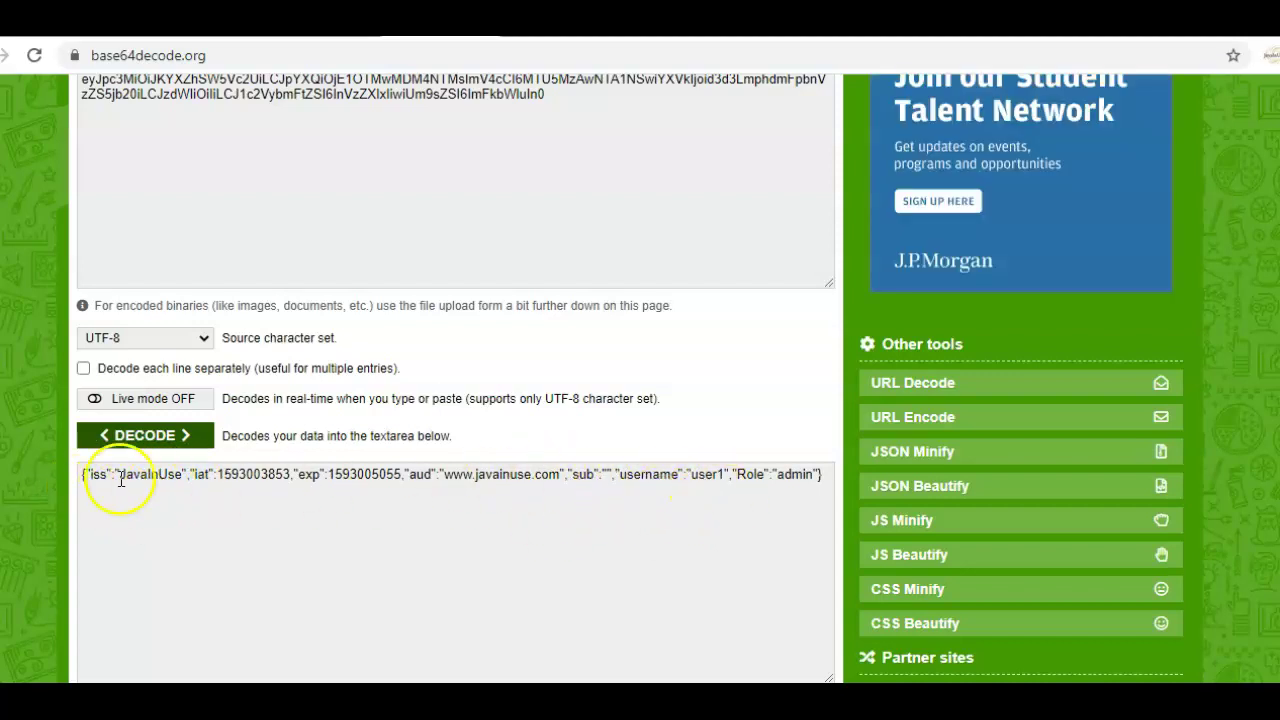
pyautogui.click(184, 476)
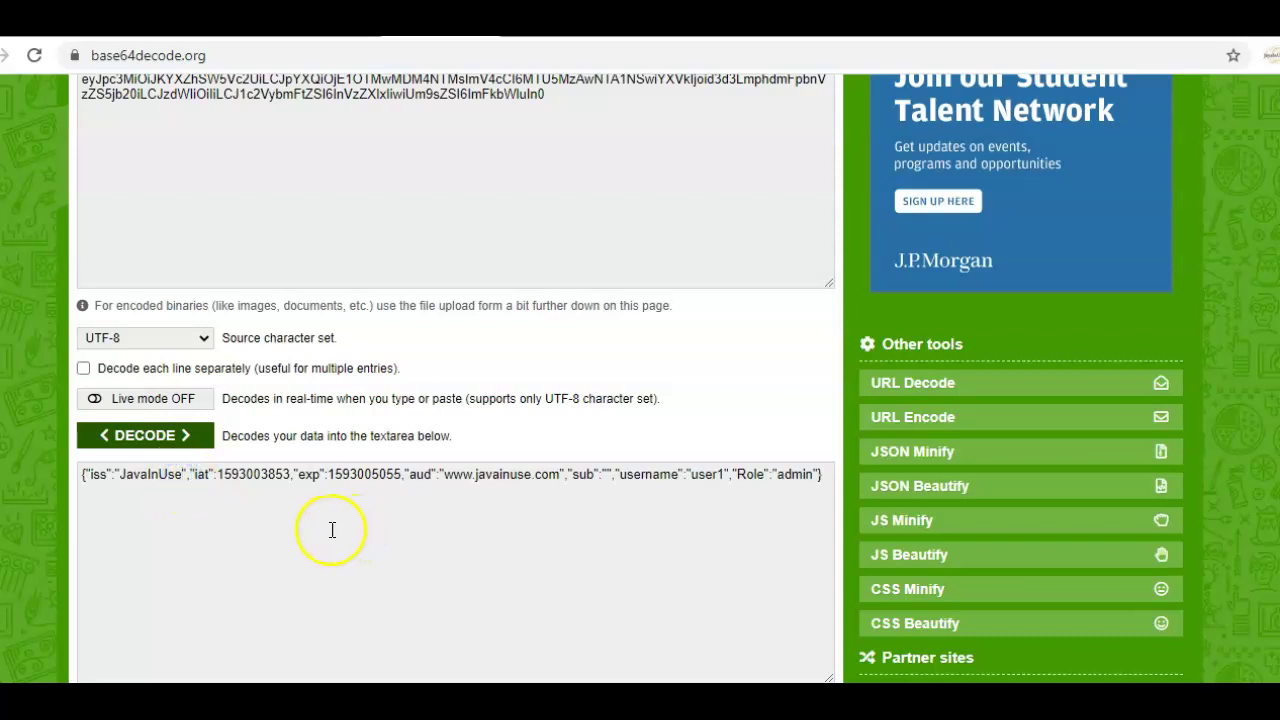
pyautogui.write('1')
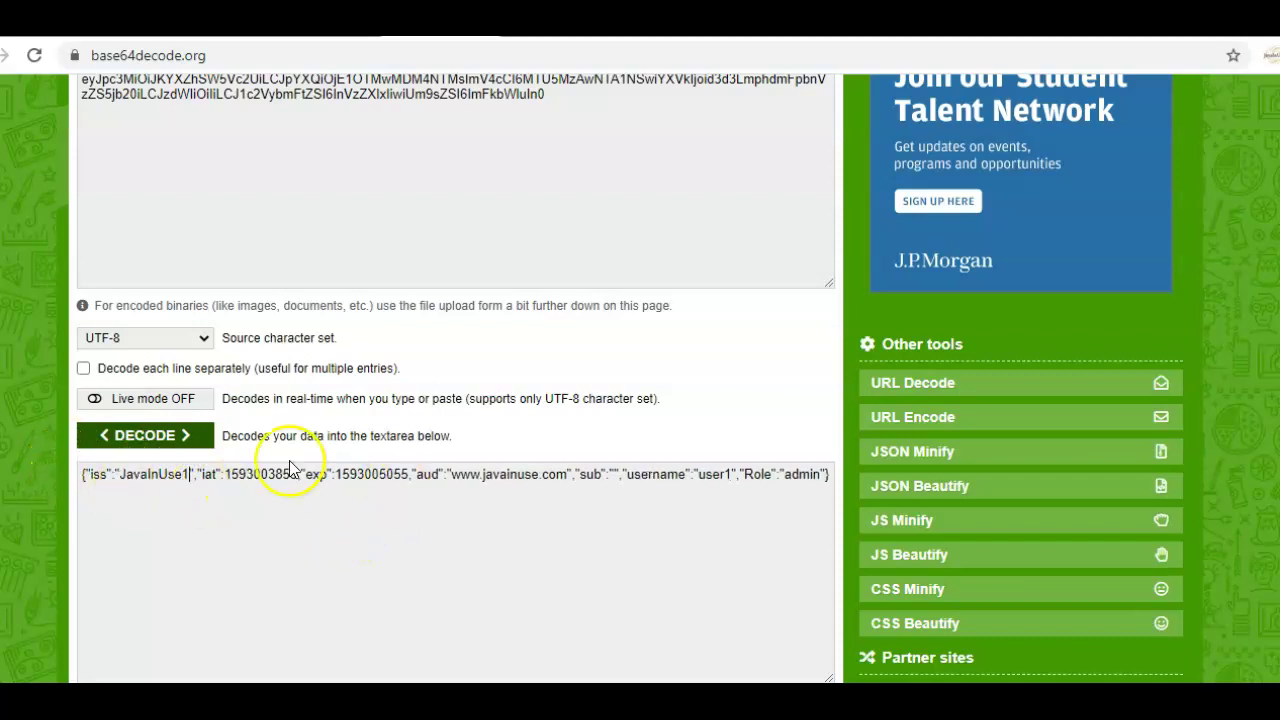
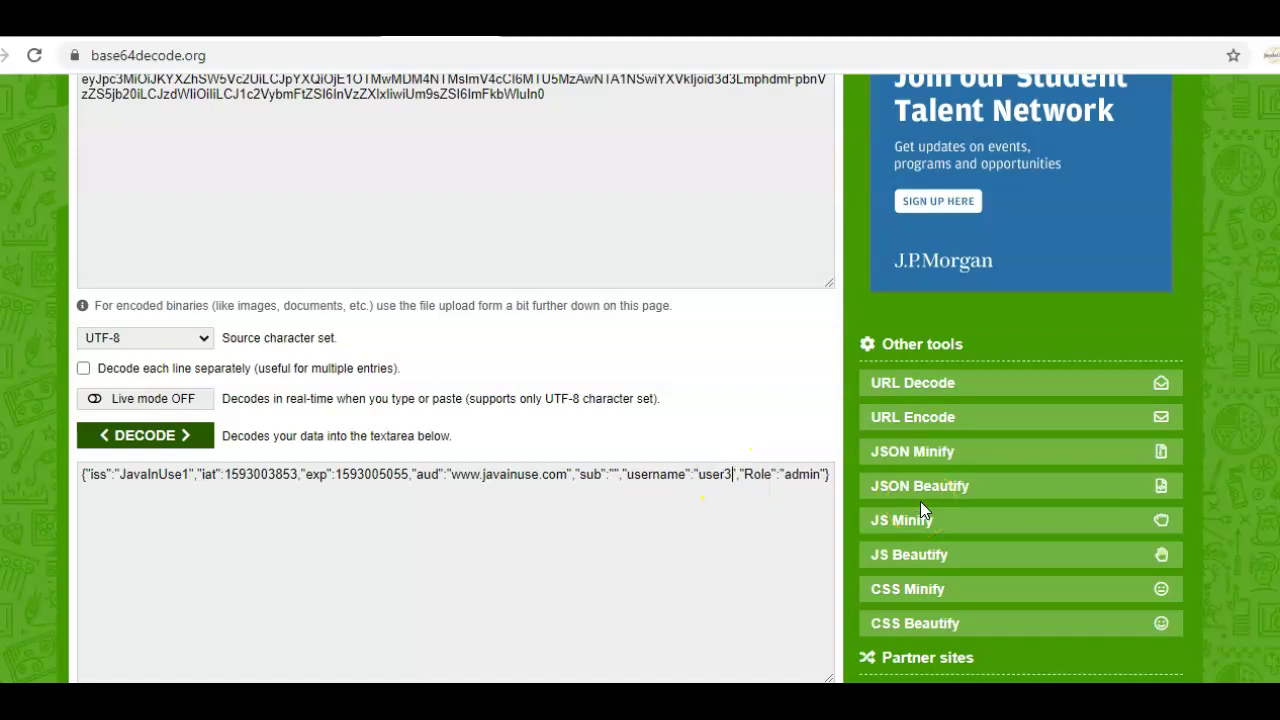
# - Select the entire decoded admin-role JSON payload and switch to the Base64 Encode page
pyautogui.hotkey('ctrl', 'a')
pyautogui.hotkey('ctrl', 'c')
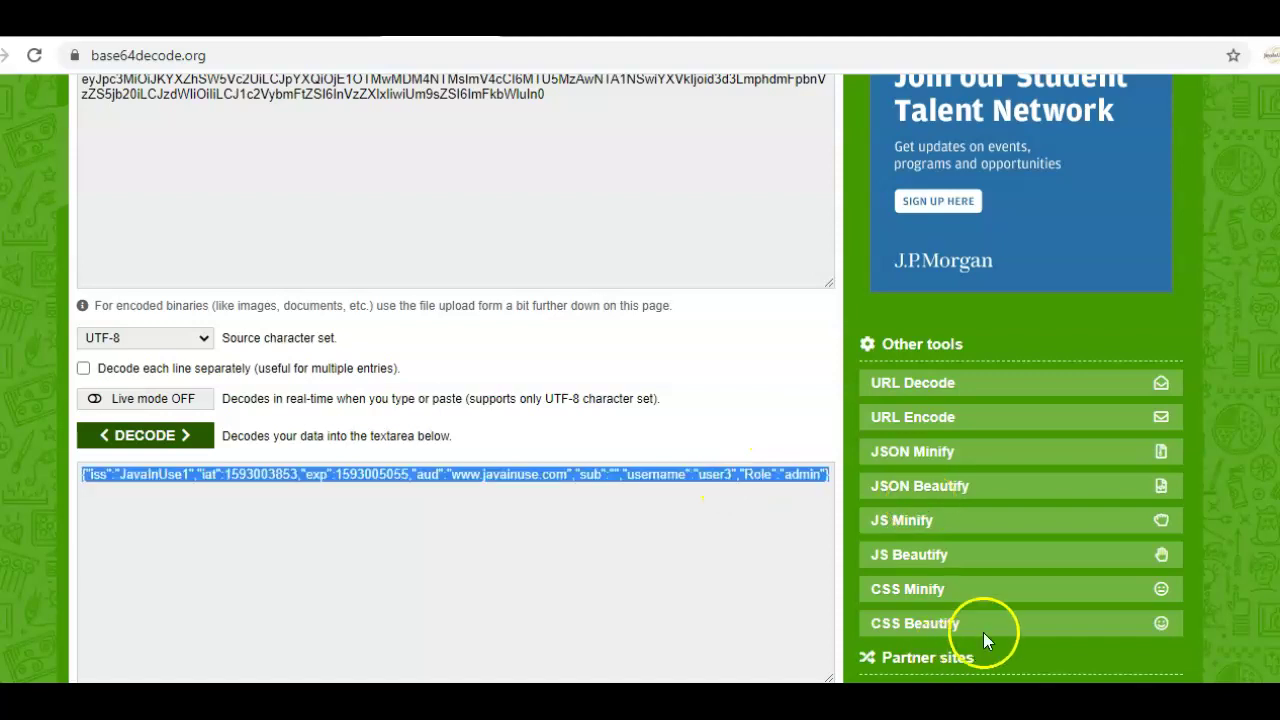
pyautogui.scroll(3, 518, 501)
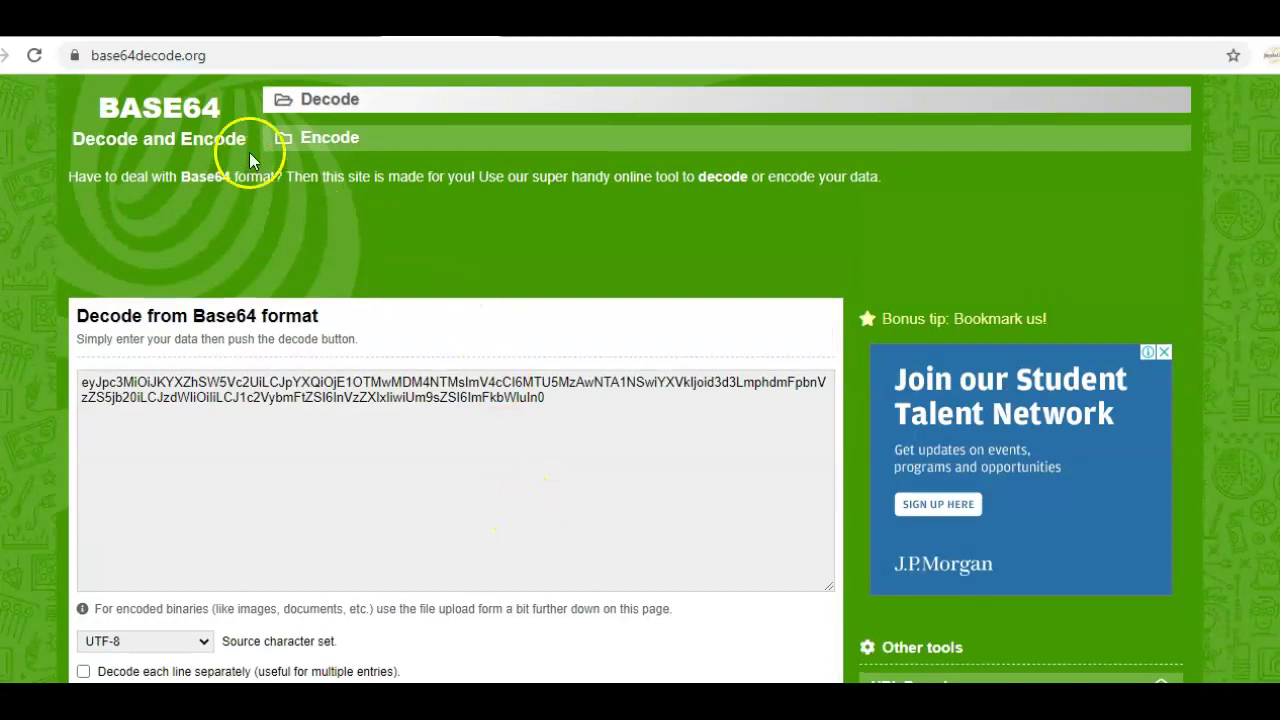
pyautogui.click(303, 150)
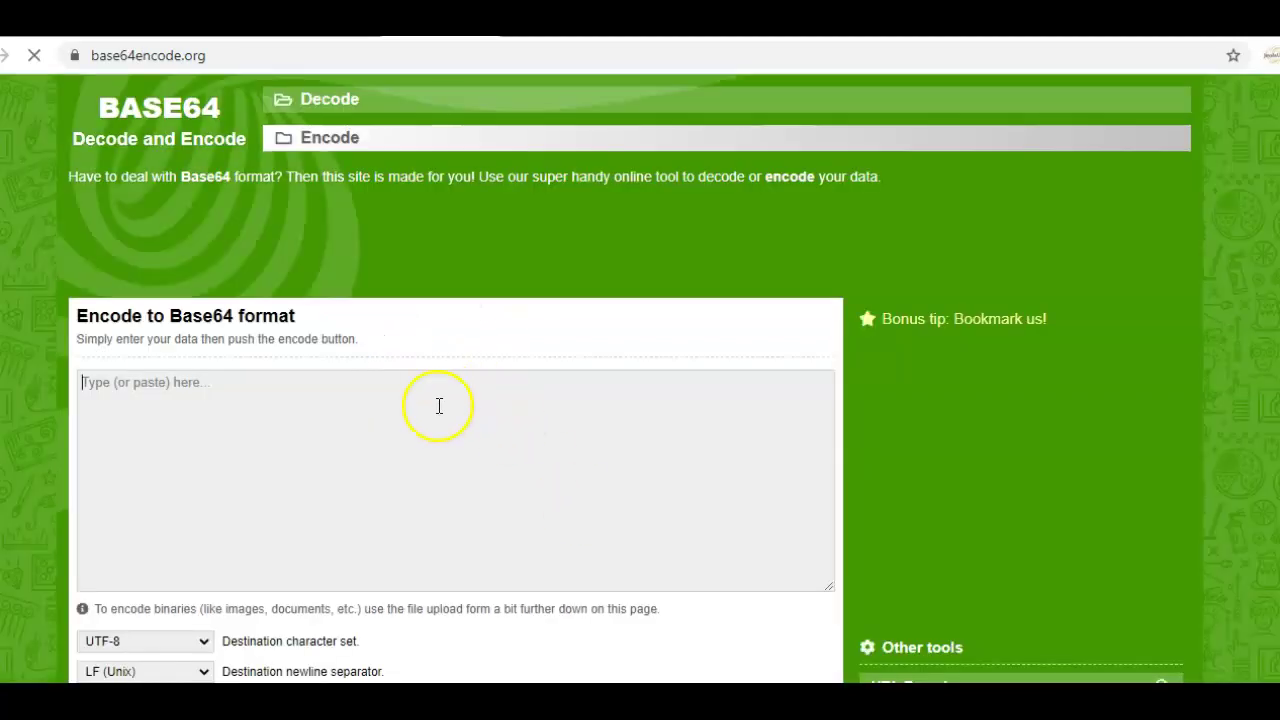
# - Paste the admin-role JSON payload into the input box and encode it to Base64
pyautogui.hotkey('ctrl', 'v')
pyautogui.scroll(-3, 354, 443)
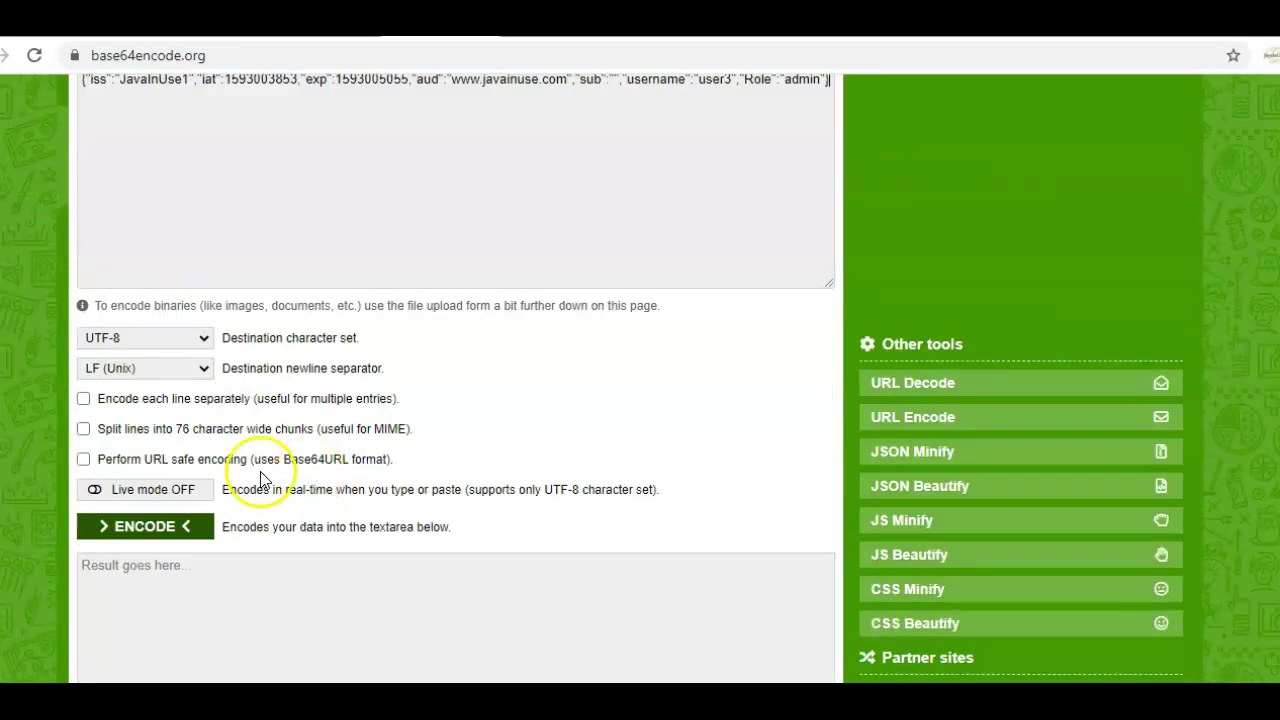
pyautogui.click(140, 527)
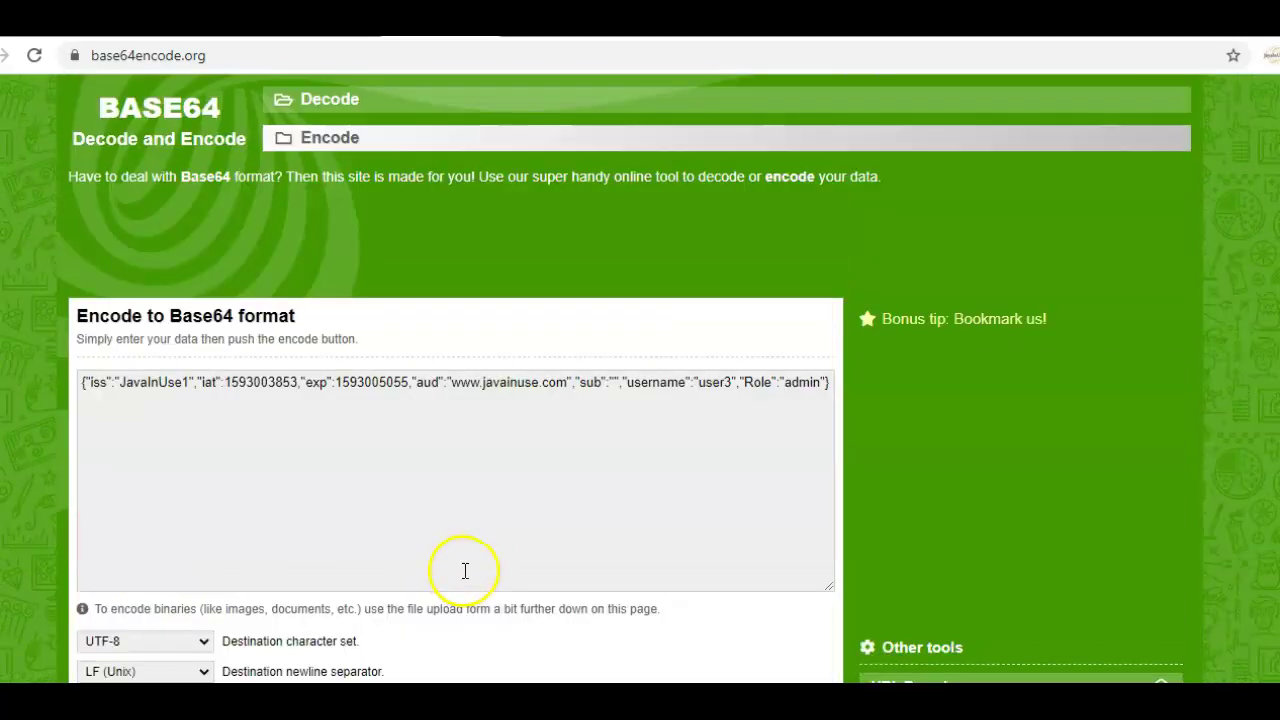
# - Select the Base64-encoded output and return to the token on jwt.io
pyautogui.scroll(-1, 466, 571)
pyautogui.scroll(-5, 481, 571)
pyautogui.moveTo(525, 379); pyautogui.dragTo(57, 366)
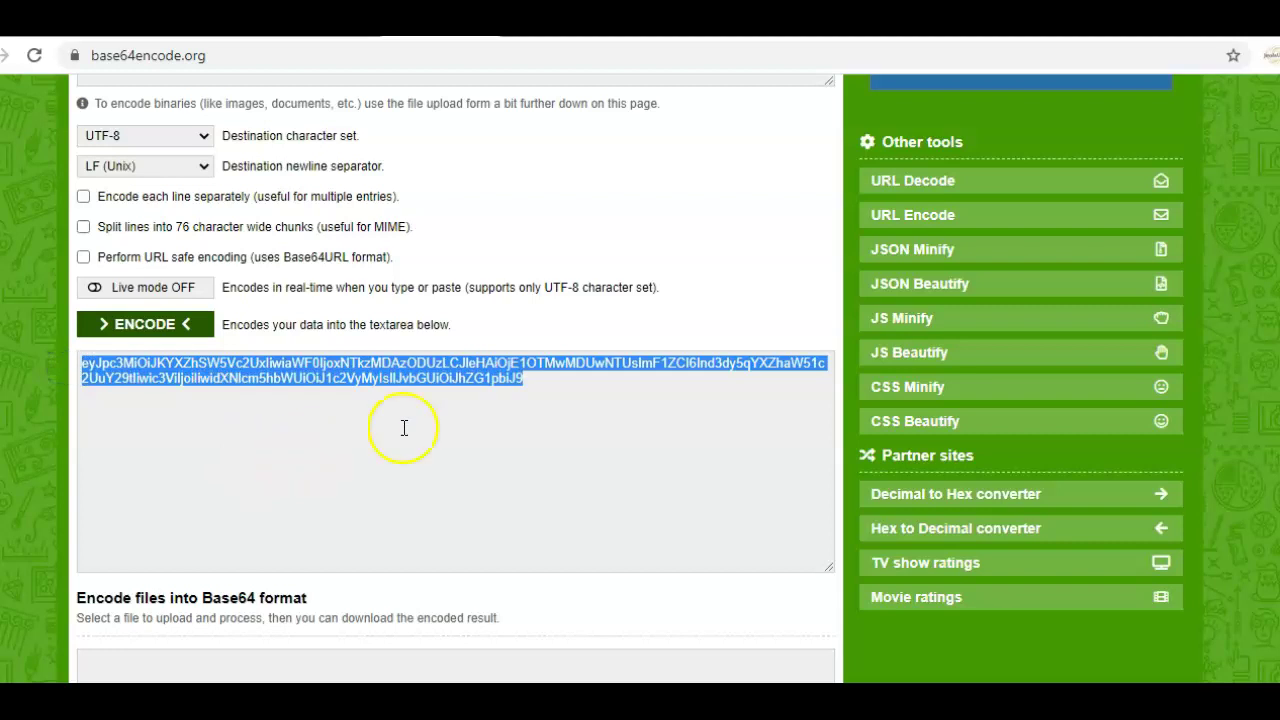
pyautogui.click(235, 22)
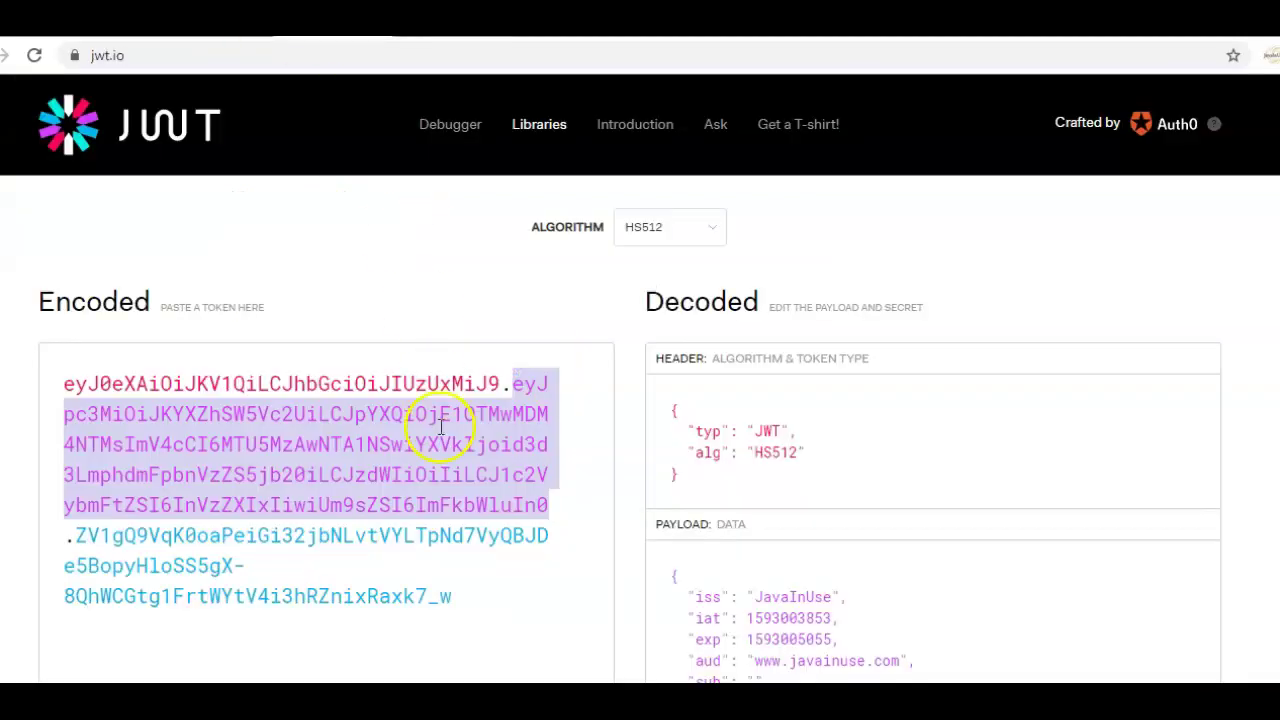
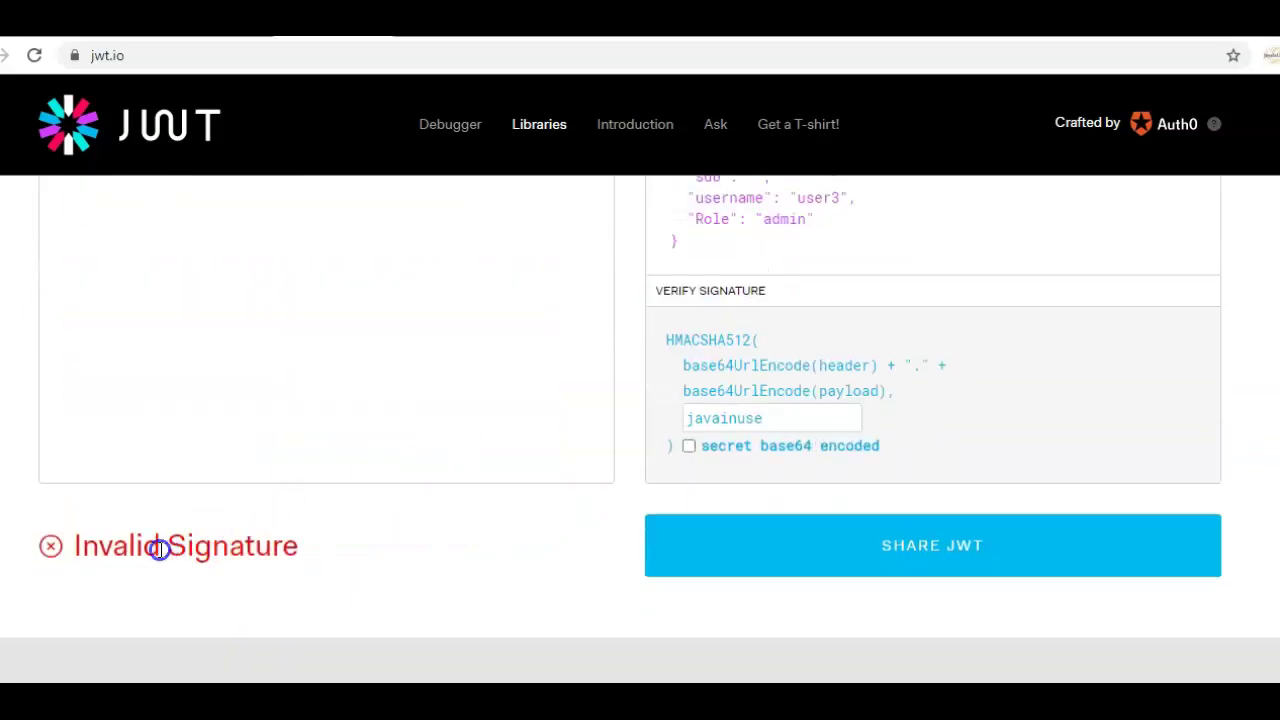
pyautogui.moveTo(89, 547); pyautogui.dragTo(303, 552)
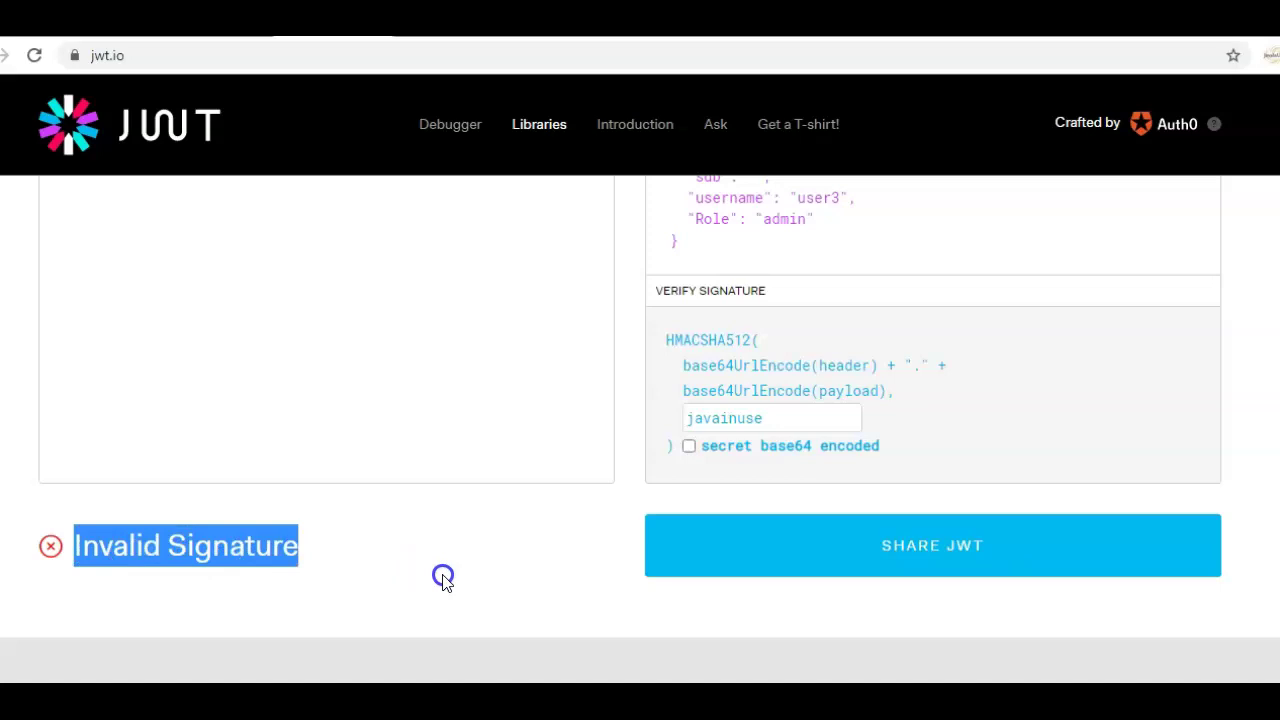
pyautogui.scroll(3, 443, 576)
pyautogui.scroll(-1, 786, 591)
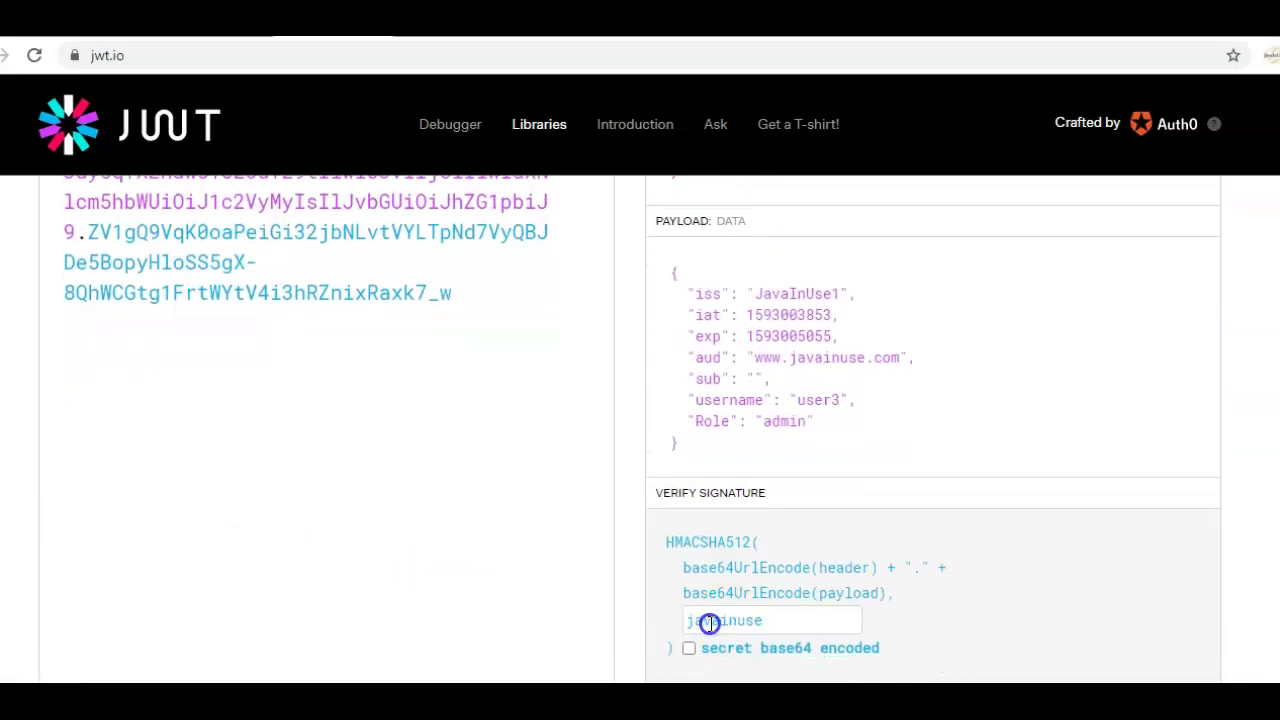
pyautogui.scroll(2, 428, 540)
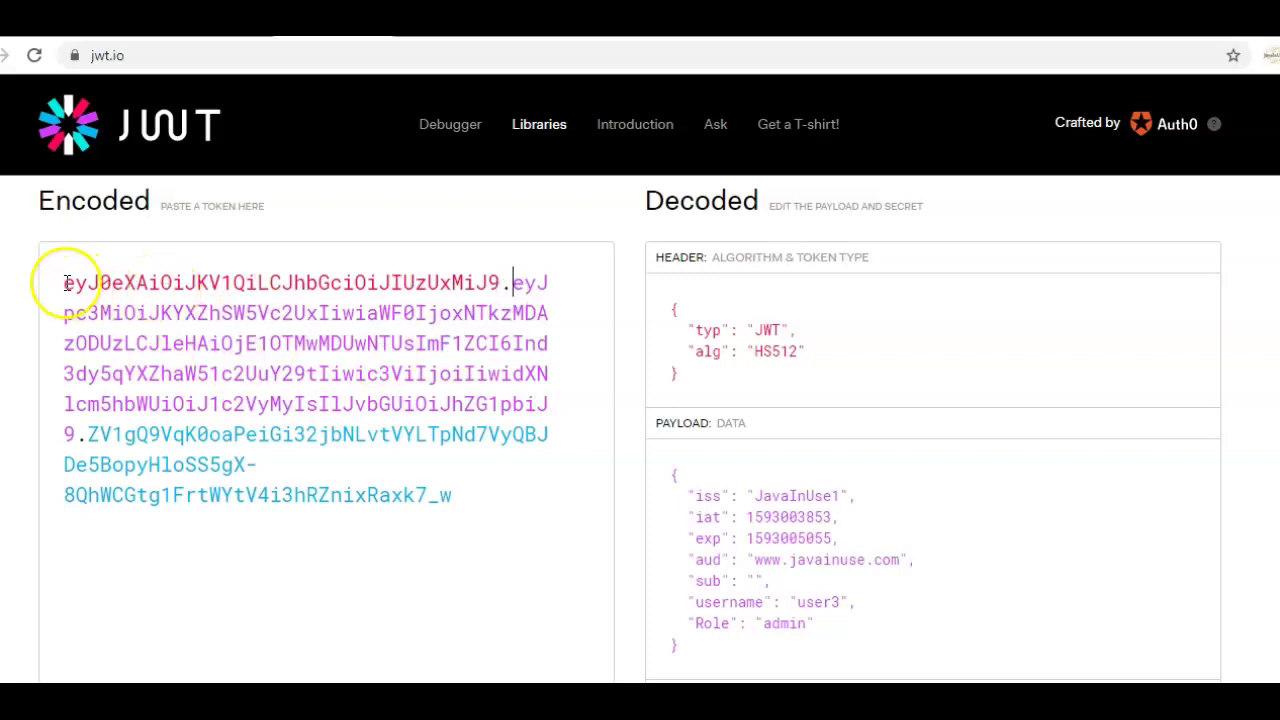
pyautogui.moveTo(60, 283); pyautogui.dragTo(468, 490)
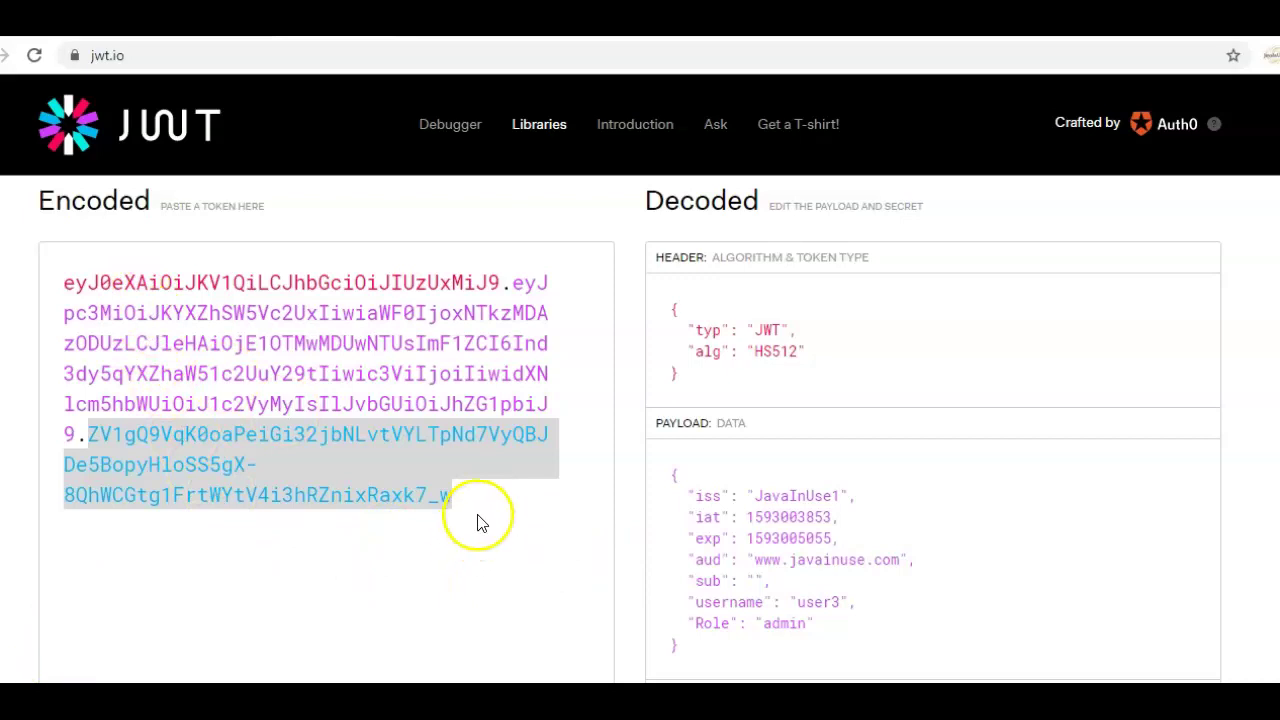
pyautogui.moveTo(62, 281)
pyautogui.mouseDown()
pyautogui.moveTo(195, 400)
pyautogui.moveTo(355, 403)
pyautogui.mouseUp()
pyautogui.click(355, 403)
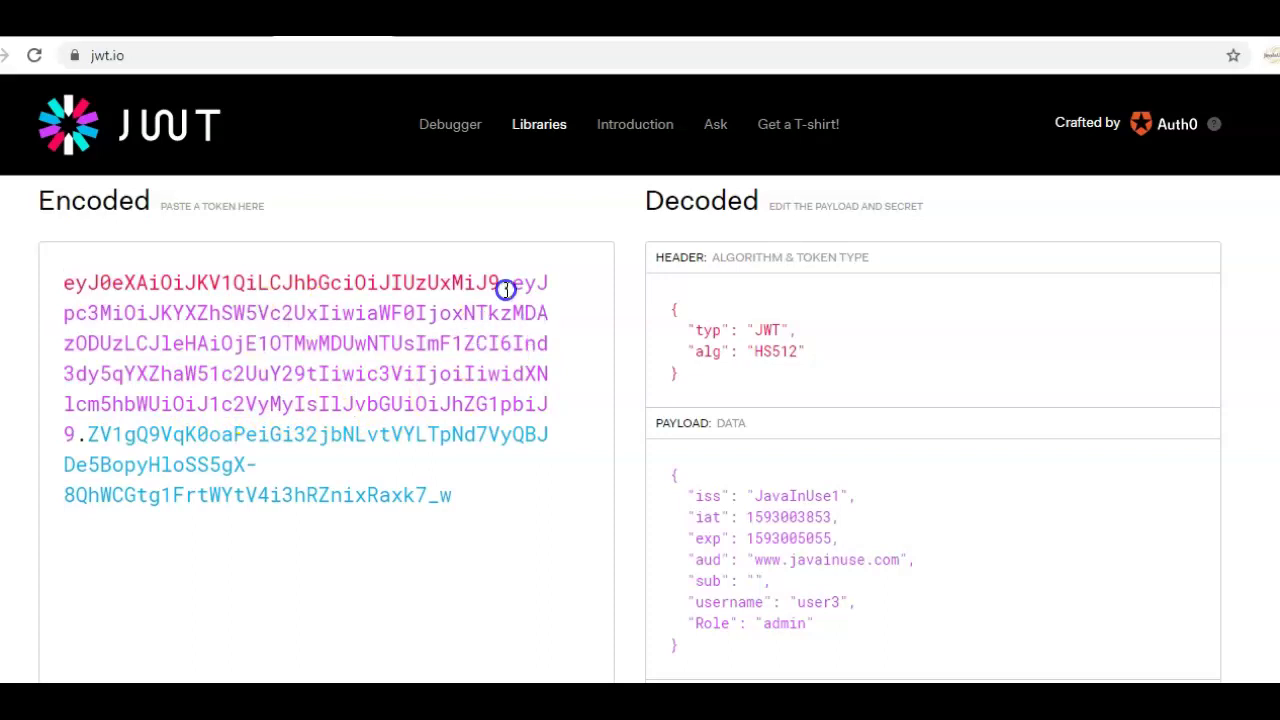
pyautogui.moveTo(519, 283); pyautogui.dragTo(83, 430)
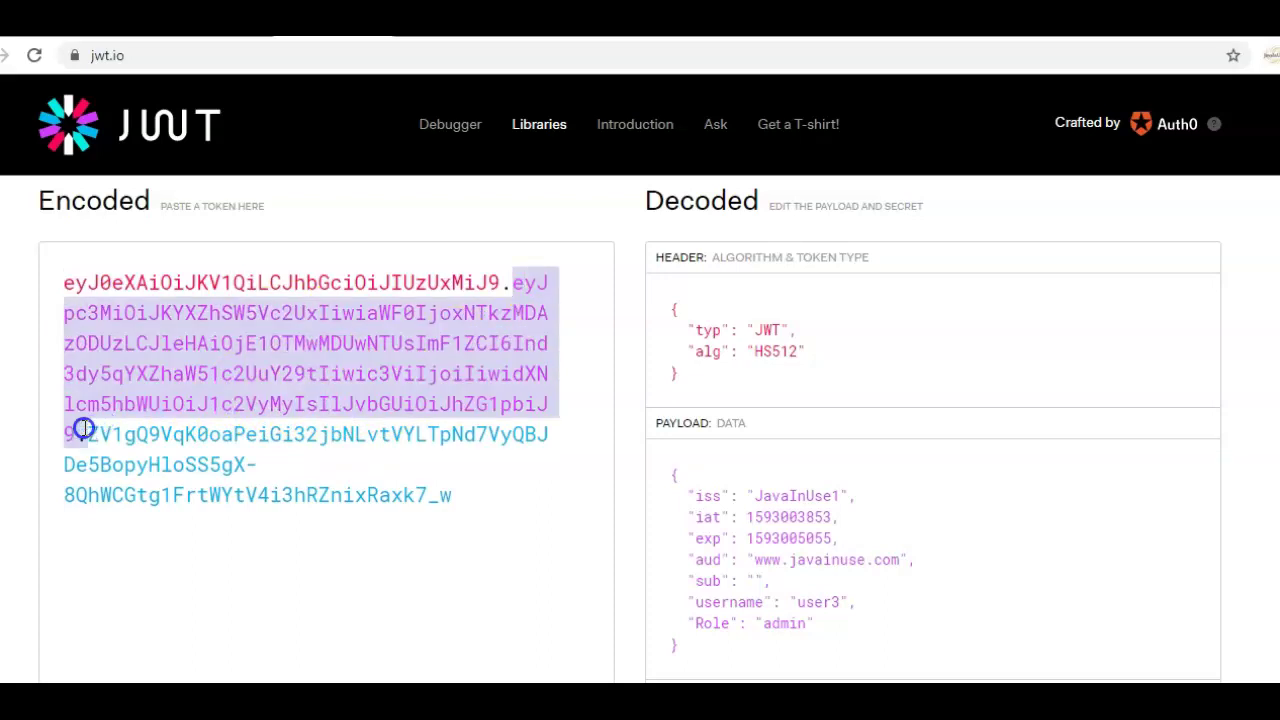